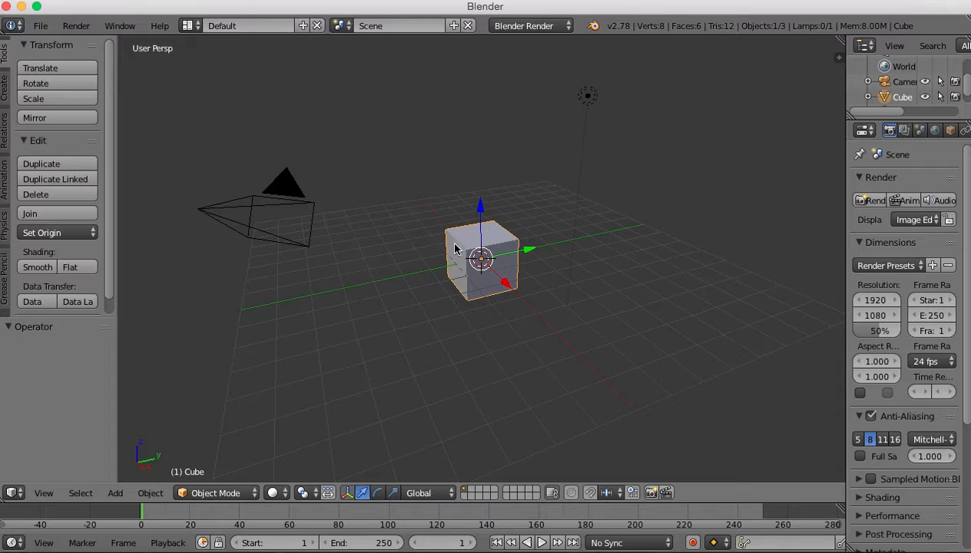
- Move the default cube up about 1.43 units along Z and delete it
left_click_drag(483, 218, 483, 153)
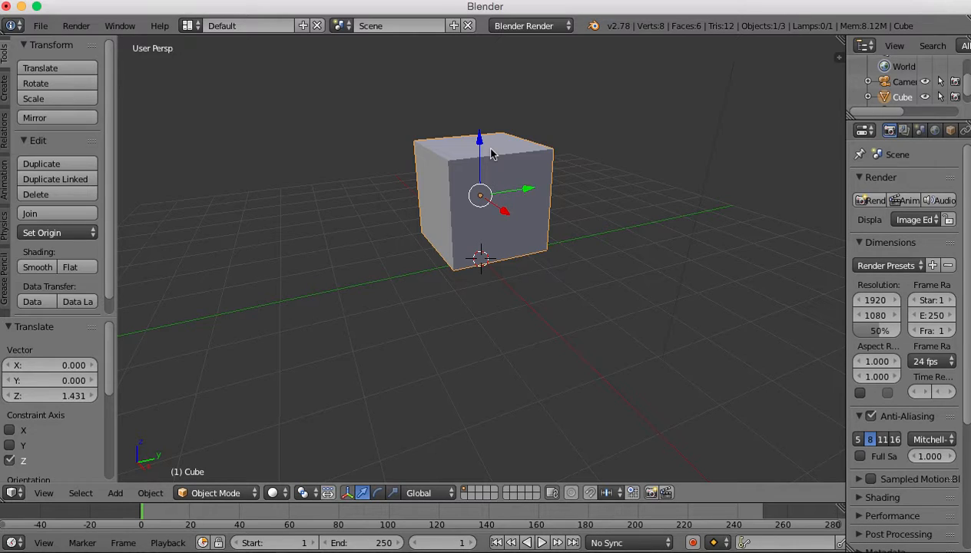
key("x")
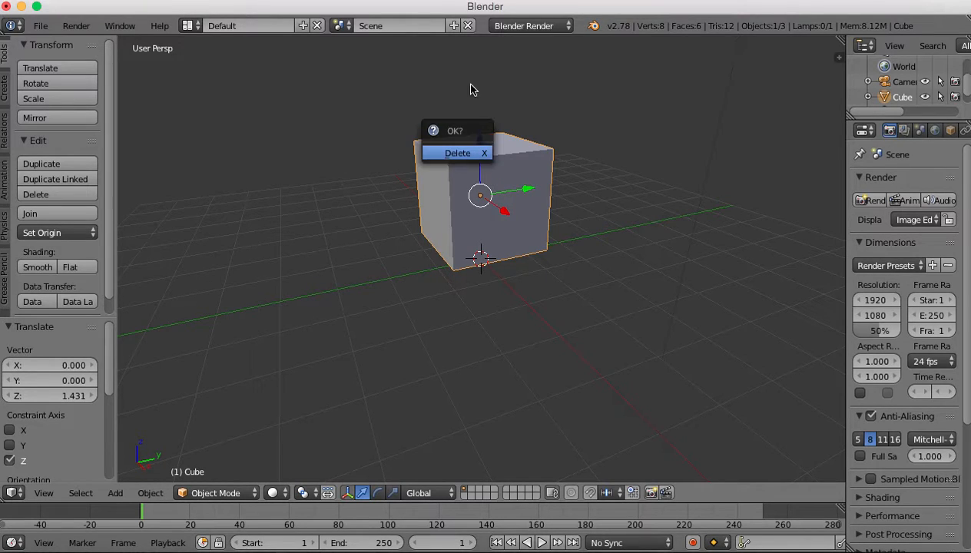
left_click(454, 152)
- Add a UV sphere at the scene origin and enlarge it uniformly in two passes, the first by about 1.39
left_click(3, 89)
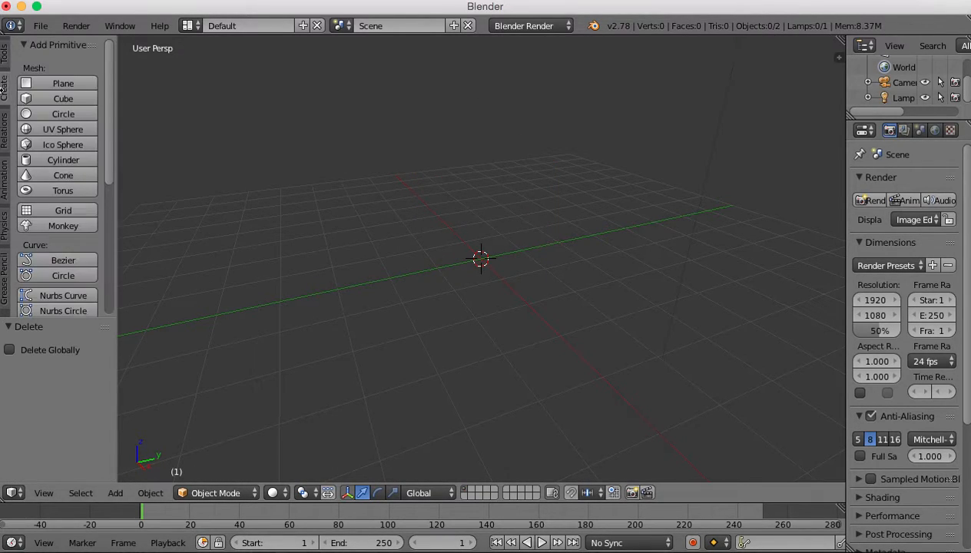
left_click(58, 129)
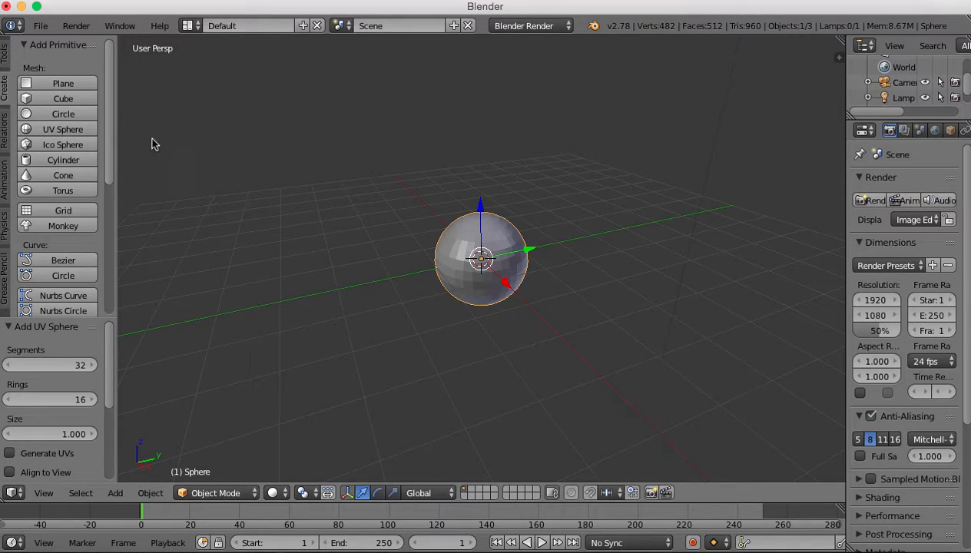
key("s")
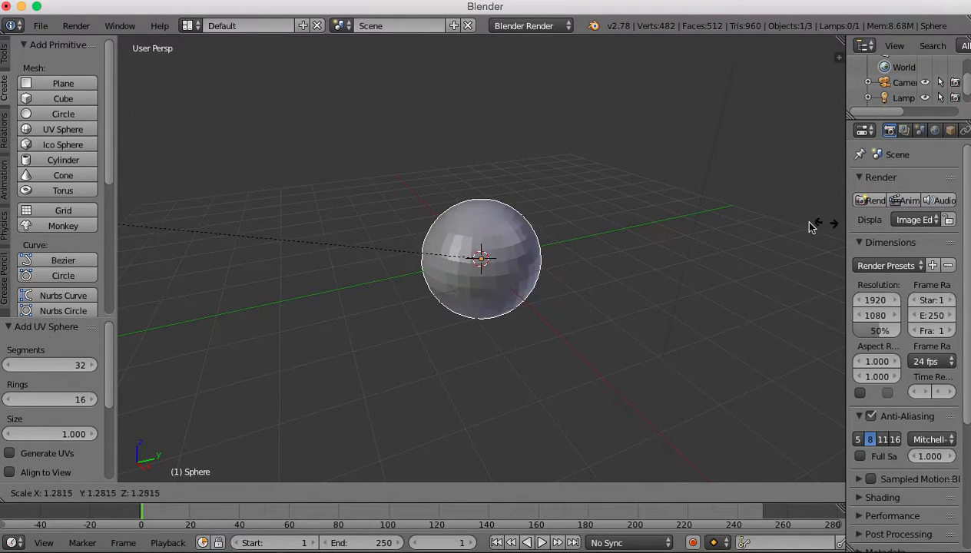
left_click(836, 228)
key("s")
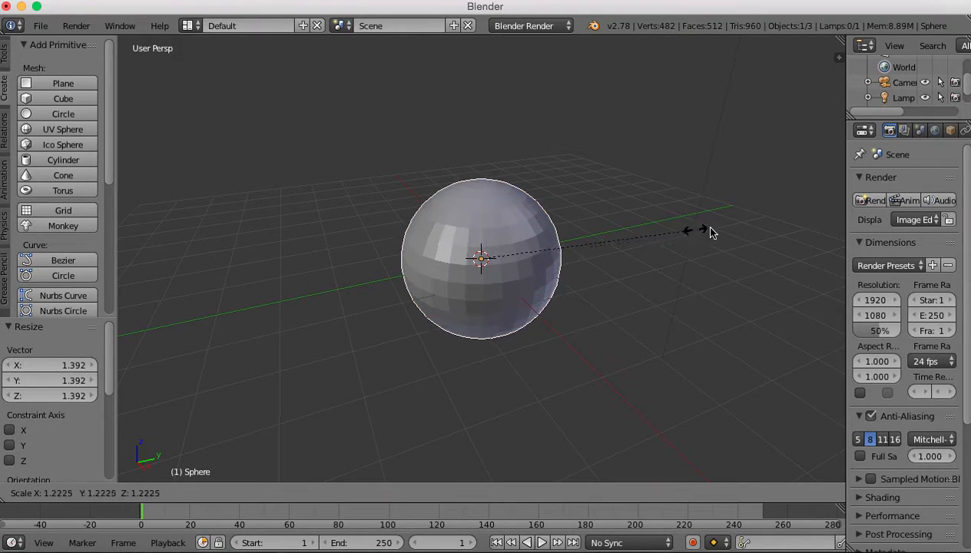
left_click(669, 232)
- Raise the sphere about 1.12 units along the Z axis
left_click_drag(493, 220, 485, 165)
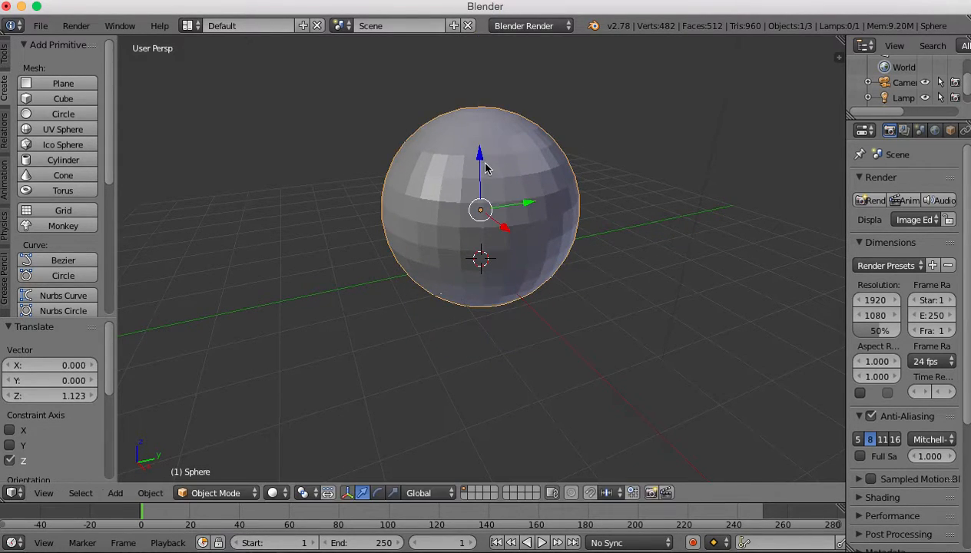
scroll(536, 220, "down", 3)
middle_click_drag(518, 243, 507, 286)
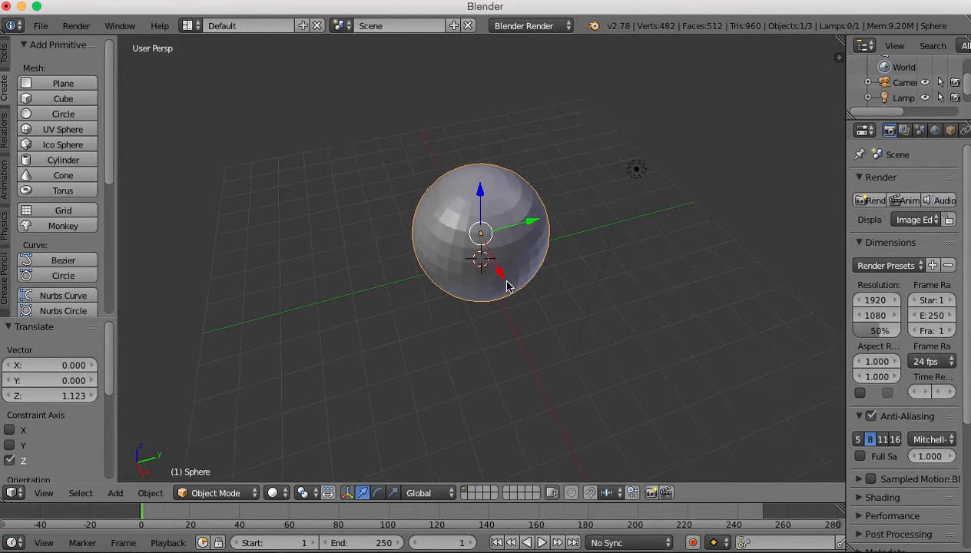
scroll(480, 262, "up", 3)
scroll(481, 261, "down", 2)
middle_click_drag(505, 269, 354, 281)
- Add a plane beneath the sphere and scale it up uniformly by about 5.05, then by about -1.42
left_click(63, 83)
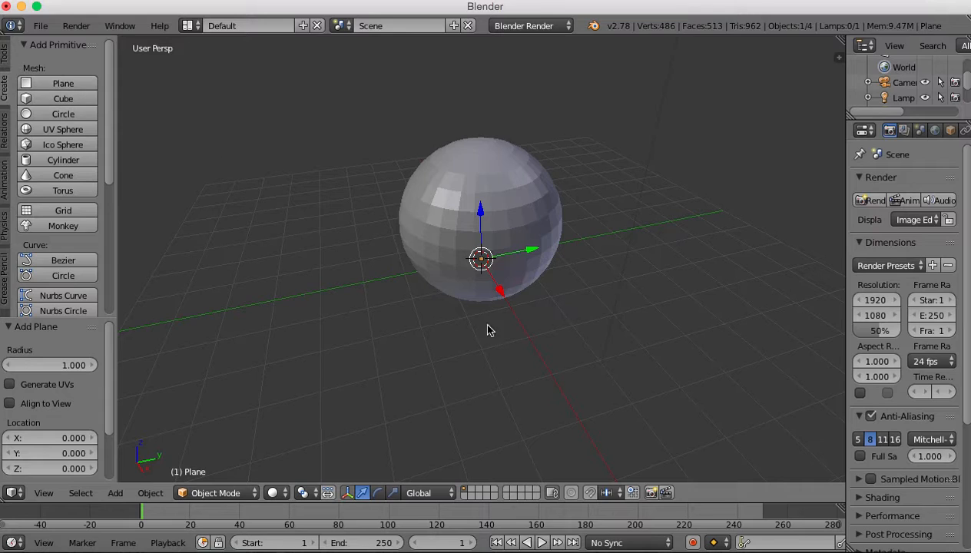
key("s")
left_click(132, 409)
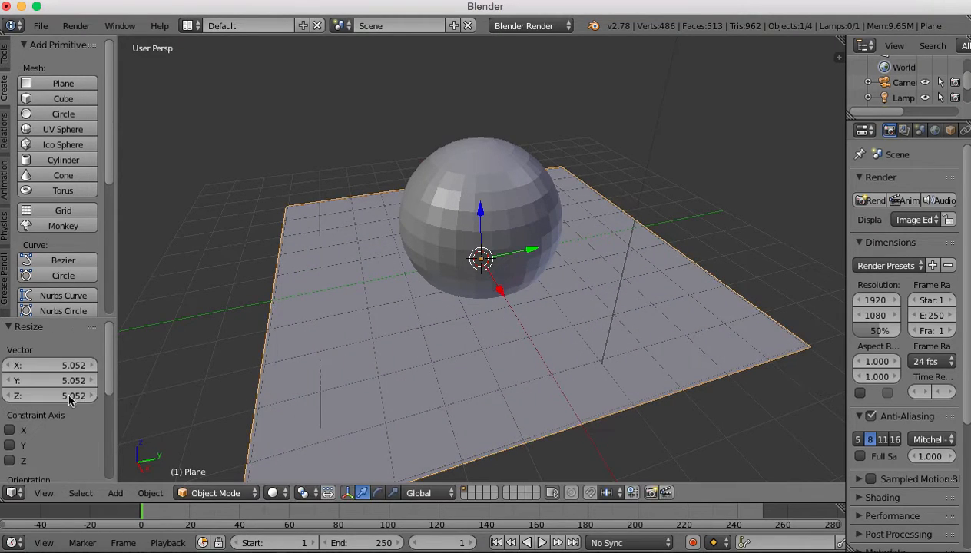
key("s")
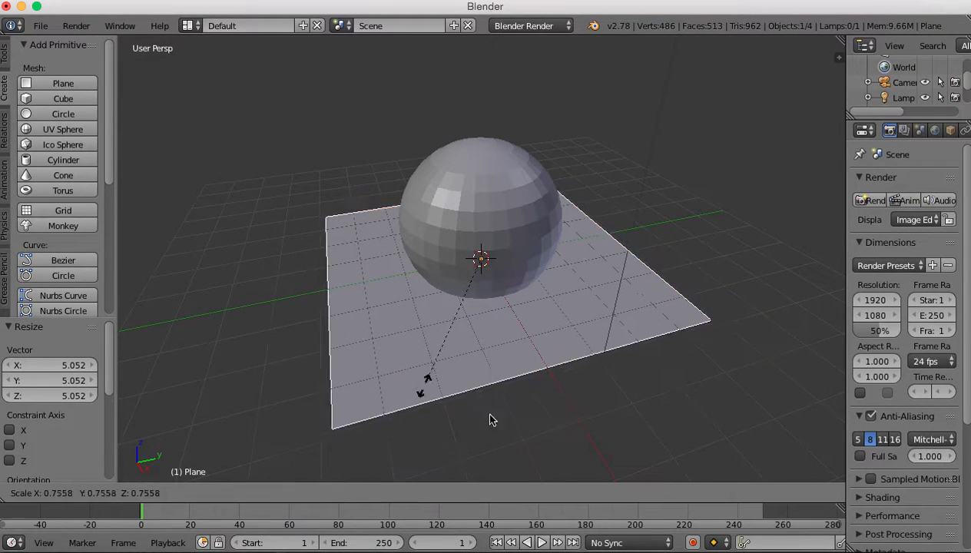
left_click(694, 409)
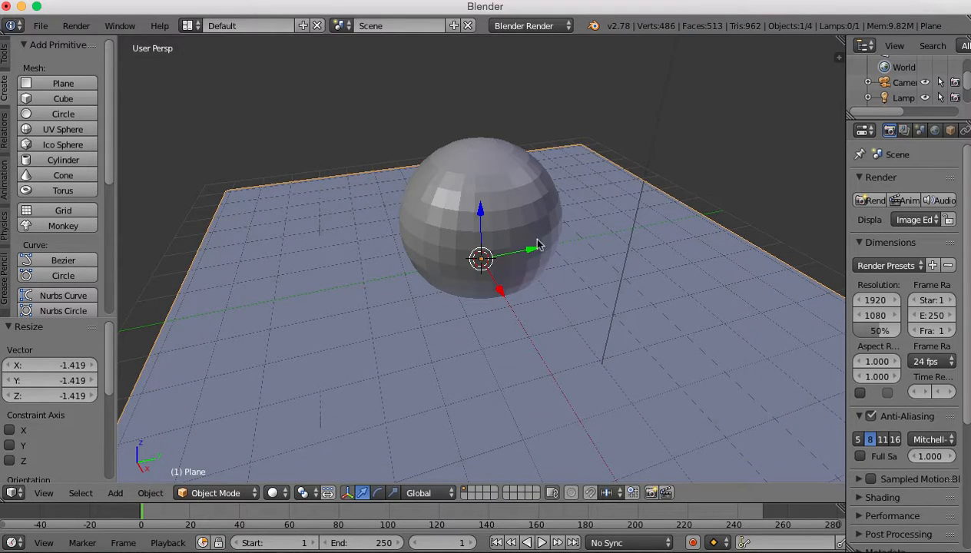
- Raise the plane about 0.38 units along Z and scale it up by about 1.19
left_click_drag(474, 222, 485, 213)
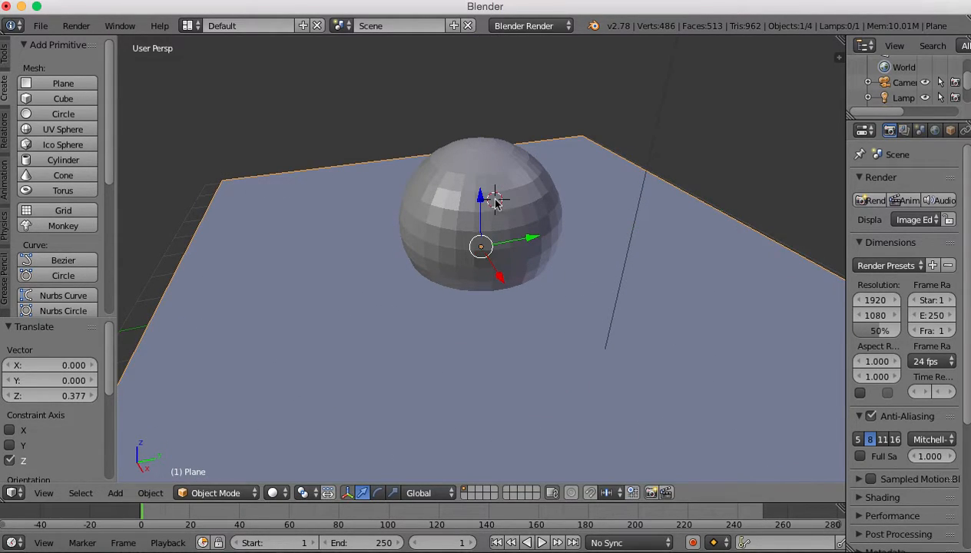
right_click(521, 228)
scroll(509, 281, "down", 3)
middle_click_drag(477, 280, 510, 266)
right_click(496, 287)
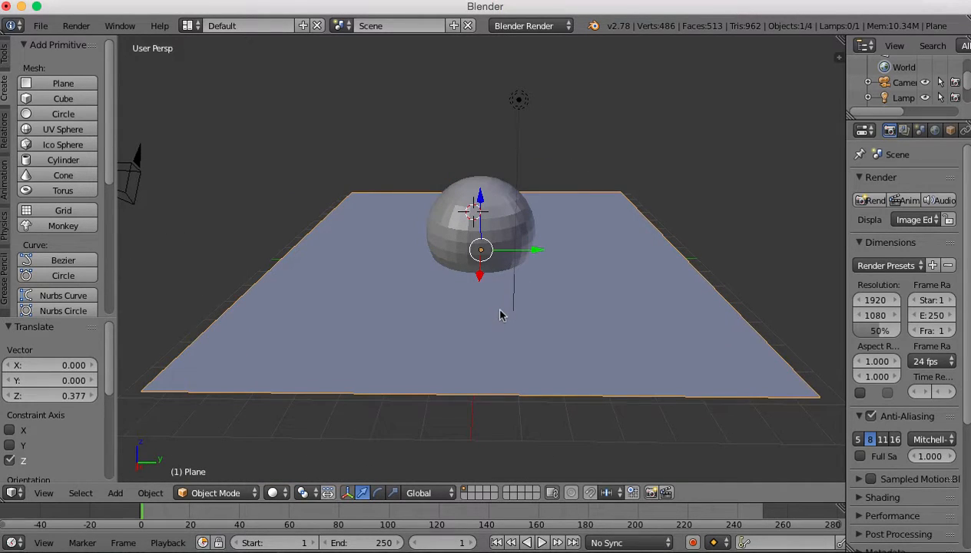
key("s")
left_click(520, 321)
- Scale the sphere up uniformly by about 2.29
right_click(486, 228)
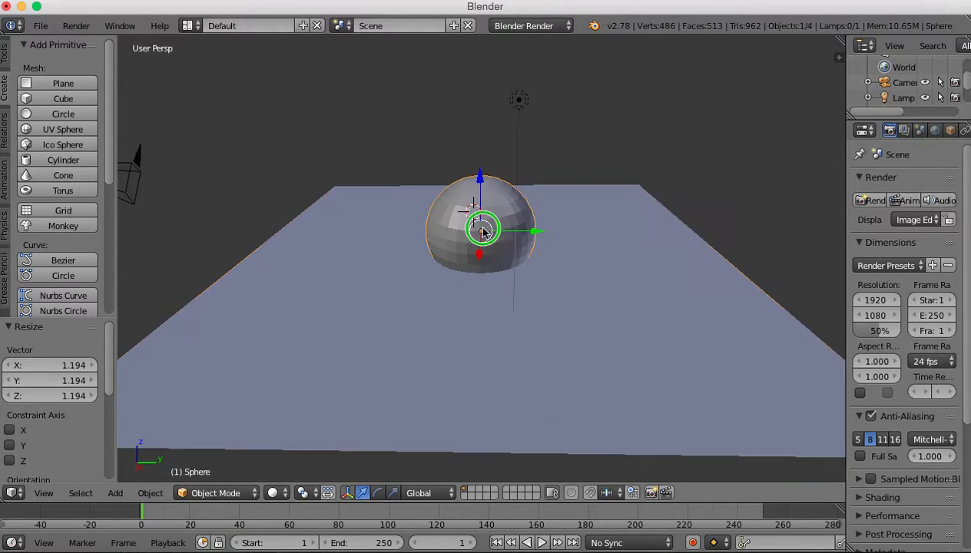
key("s")
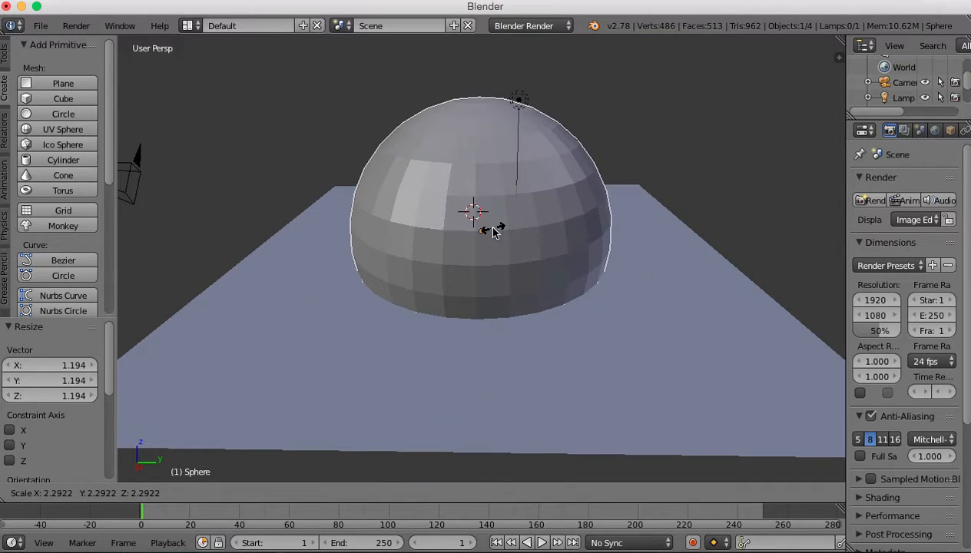
left_click(493, 233)
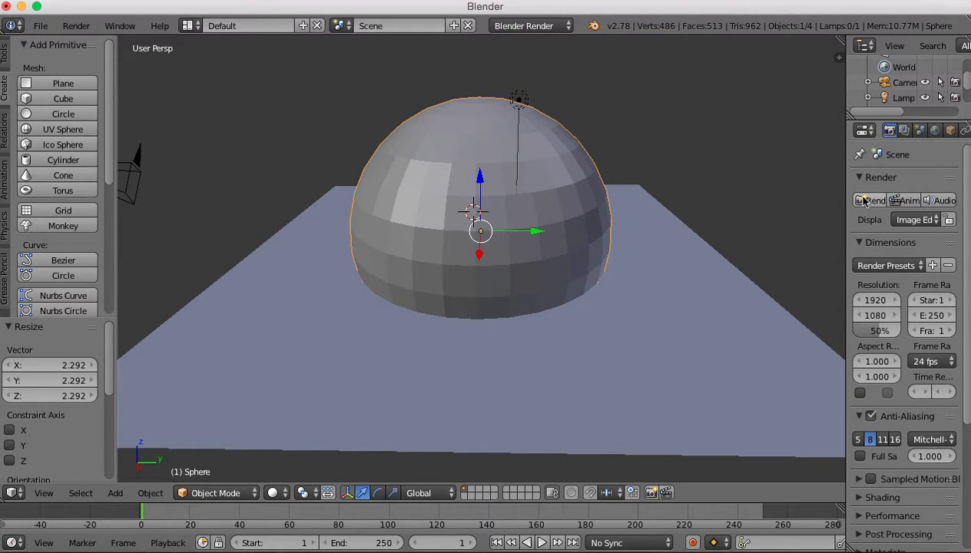
- Add a Subdivision Surface modifier to the sphere with View and Render subdivisions both set to 3
left_click_drag(846, 192, 768, 204)
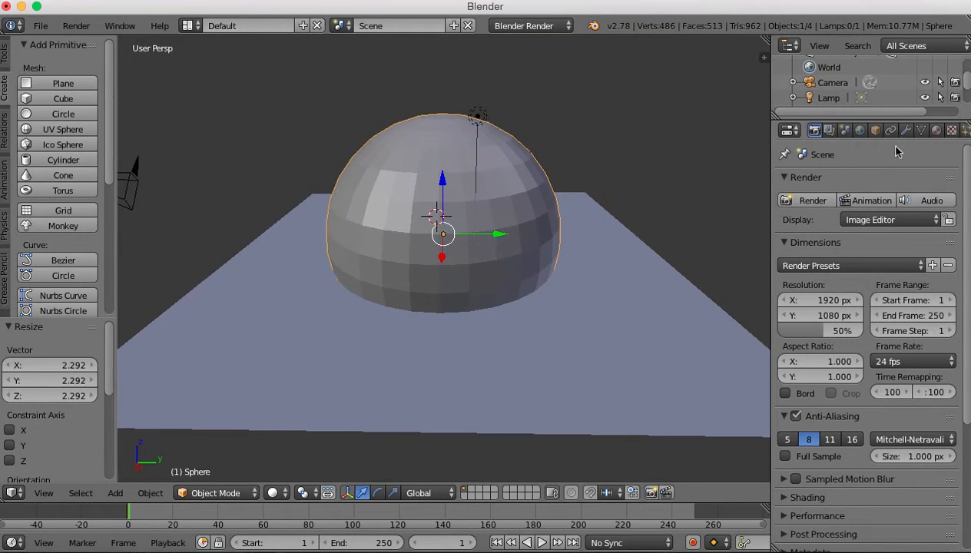
left_click(905, 131)
left_click(916, 182)
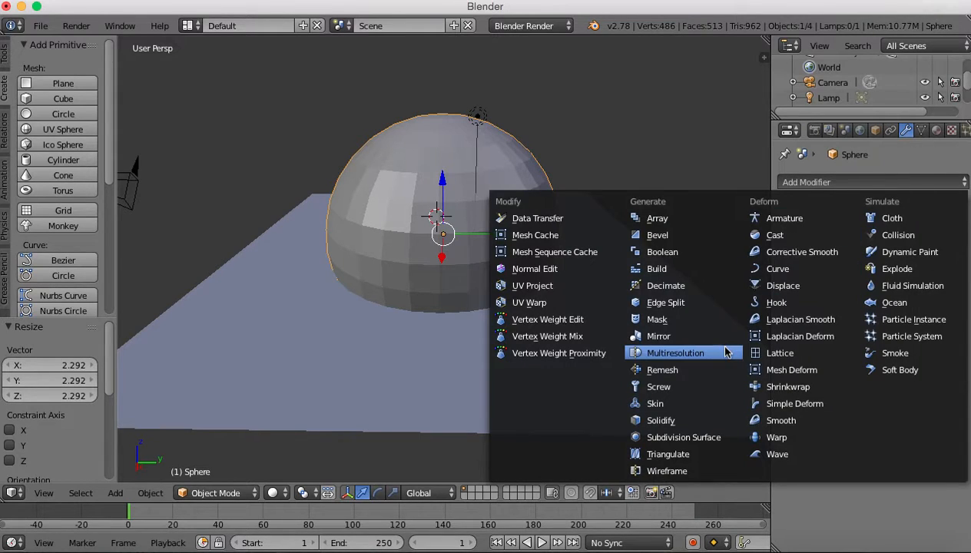
left_click(683, 437)
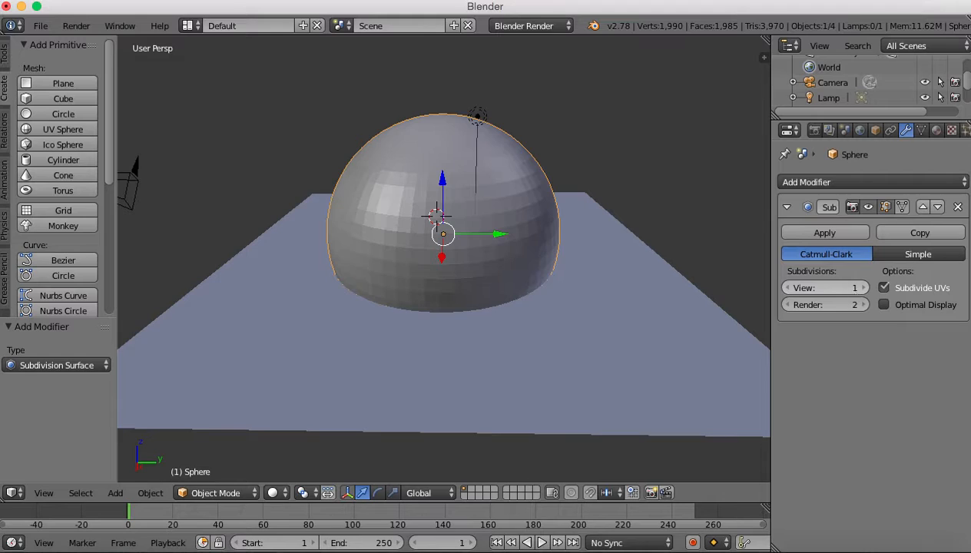
left_click(864, 287)
left_click(863, 287)
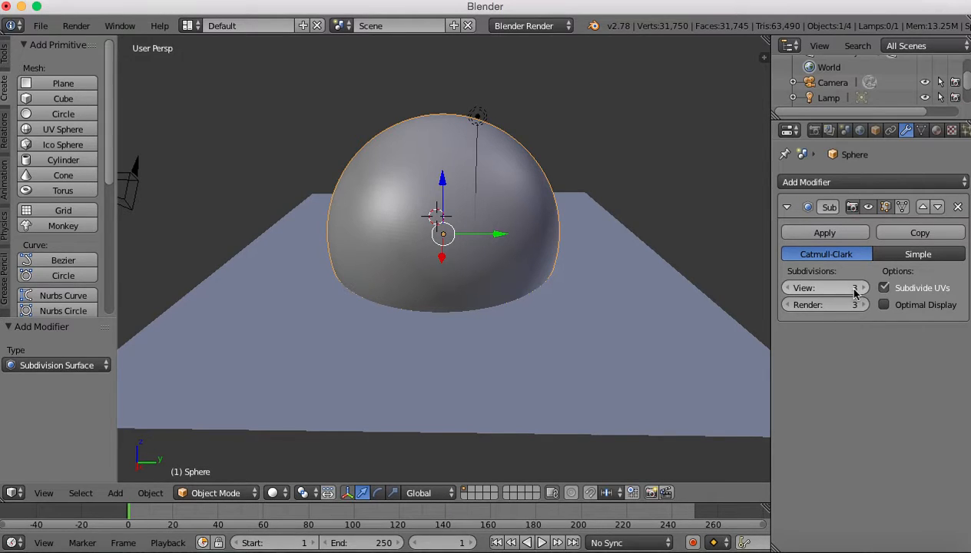
left_click(475, 2)
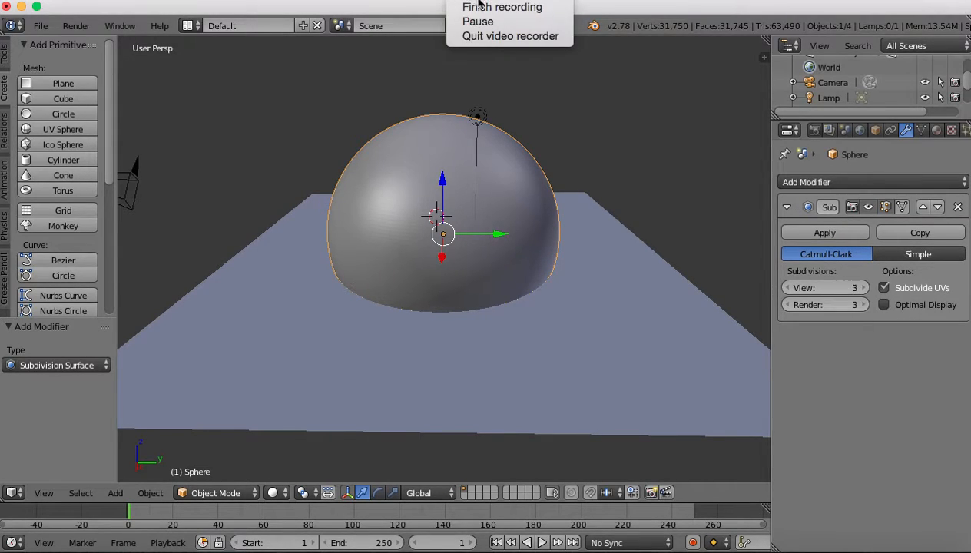
left_click(486, 21)
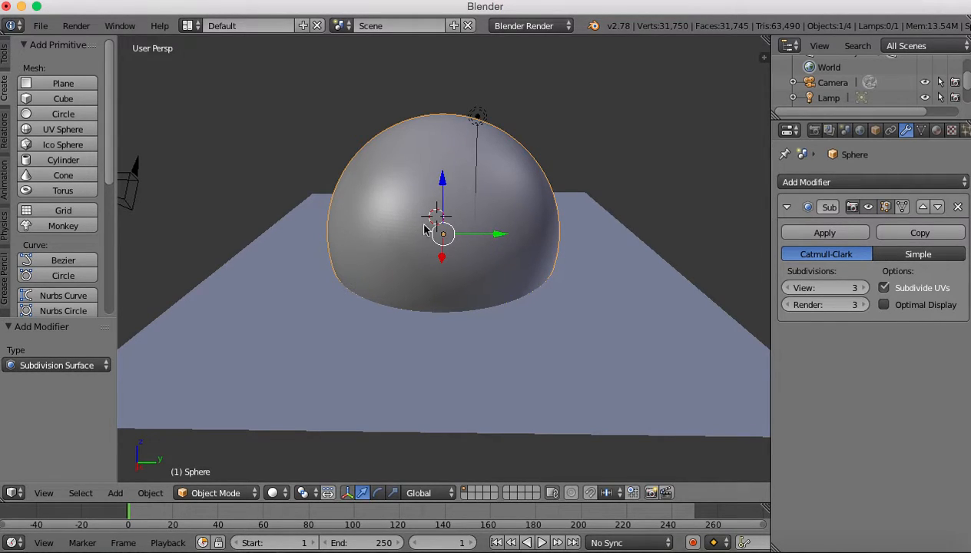
- Switch the sphere to Sculpt Mode and raise bumps on its sides with the 35 px SculptDraw brush
left_click(229, 493)
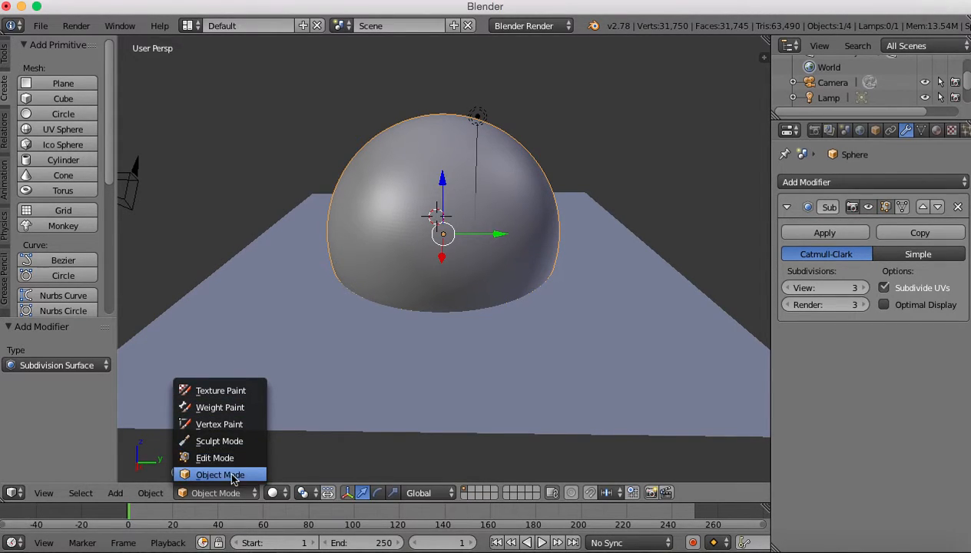
left_click(209, 442)
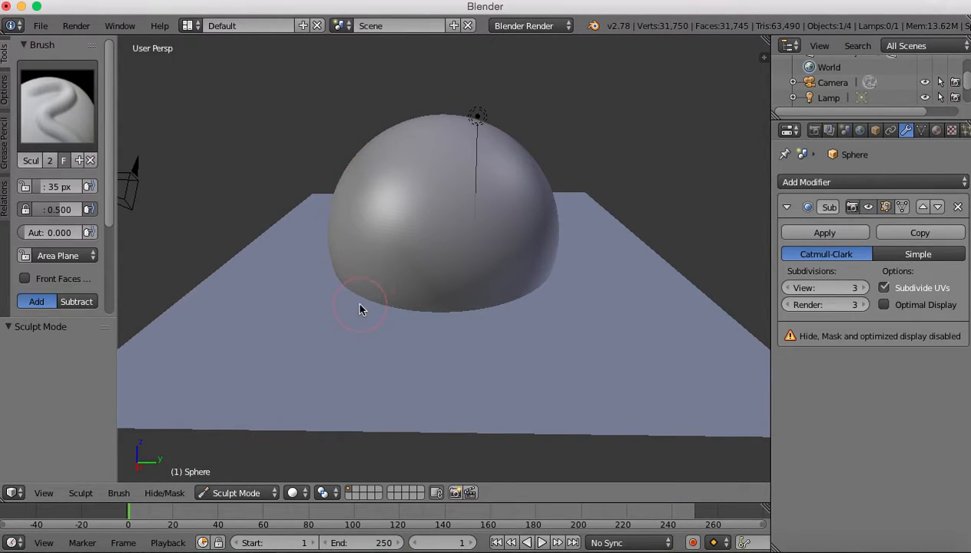
mouse_move(376, 248)
left_mouse_down()
mouse_move(383, 273)
mouse_move(355, 275)
mouse_move(380, 228)
mouse_move(369, 254)
mouse_move(377, 256)
left_mouse_up()
mouse_move(377, 256)
middle_mouse_down()
mouse_move(507, 278)
mouse_move(425, 291)
mouse_move(437, 282)
middle_mouse_up()
mouse_move(424, 265)
left_mouse_down()
mouse_move(425, 275)
mouse_move(416, 252)
mouse_move(430, 269)
mouse_move(454, 273)
mouse_move(427, 274)
mouse_move(423, 257)
mouse_move(420, 276)
mouse_move(412, 267)
left_mouse_up()
- Choose the Blob brush and sculpt a bulge low on the sphere's side at 35 px
left_click(26, 92)
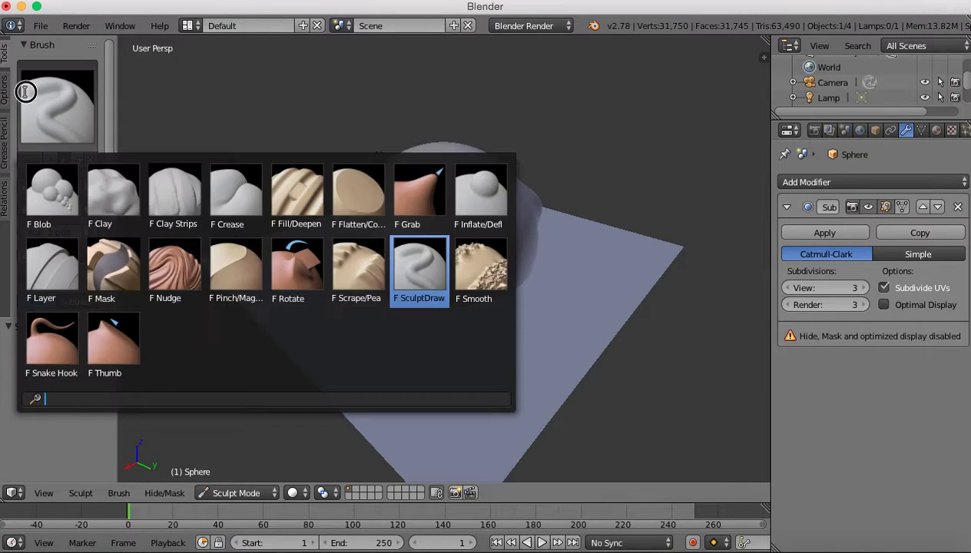
left_click(51, 192)
mouse_move(382, 262)
left_mouse_down()
mouse_move(390, 249)
mouse_move(383, 269)
mouse_move(370, 271)
mouse_move(405, 272)
left_mouse_up()
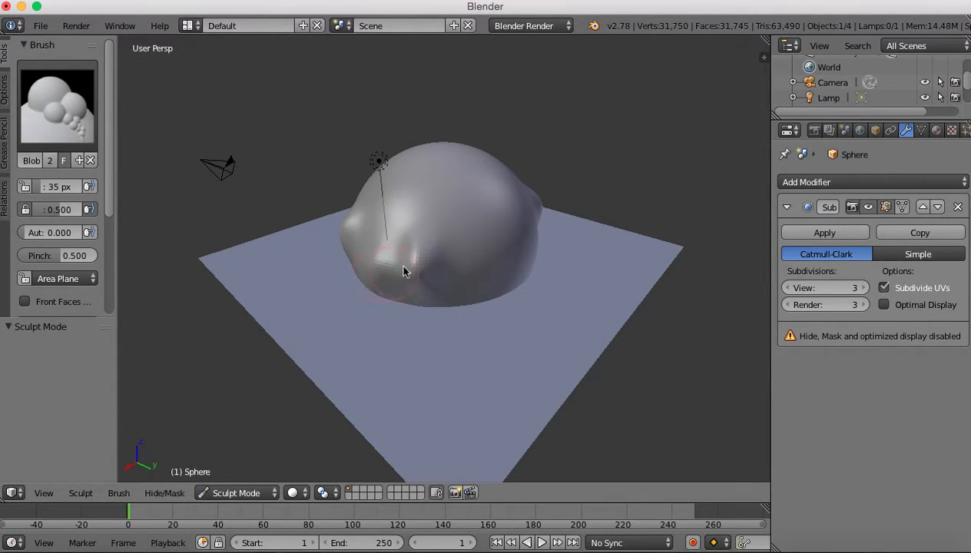
middle_click_drag(540, 254, 461, 327)
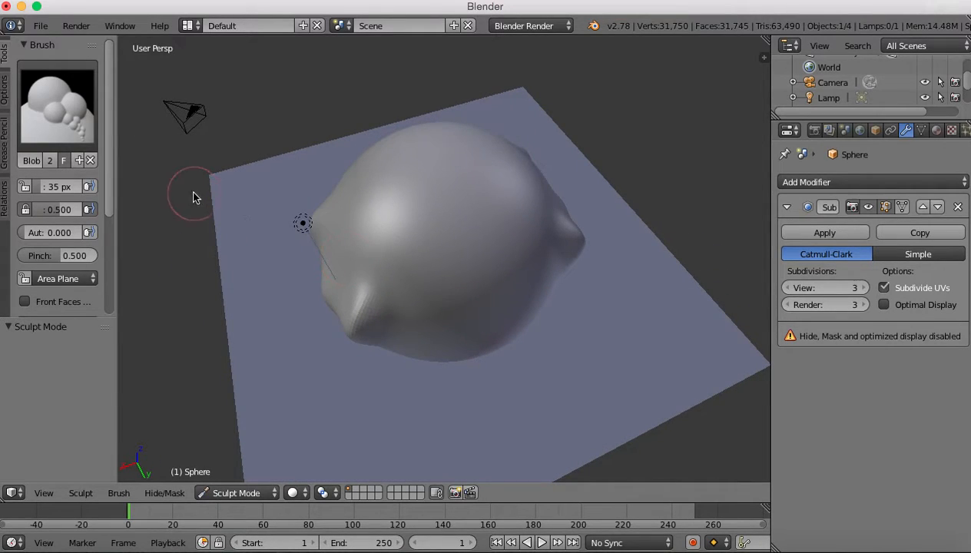
- Enlarge the Blob brush to 169 px and sculpt broad bulges around the sides of the sphere
left_click_drag(44, 187, 54, 187)
mouse_move(393, 295)
left_mouse_down()
mouse_move(433, 309)
mouse_move(412, 299)
mouse_move(425, 306)
left_mouse_up()
mouse_move(425, 306)
middle_mouse_down()
mouse_move(477, 261)
mouse_move(460, 225)
middle_mouse_up()
mouse_move(460, 224)
left_mouse_down()
mouse_move(472, 264)
mouse_move(460, 240)
mouse_move(479, 245)
left_mouse_up()
mouse_move(478, 245)
middle_mouse_down()
mouse_move(560, 305)
mouse_move(353, 258)
middle_mouse_up()
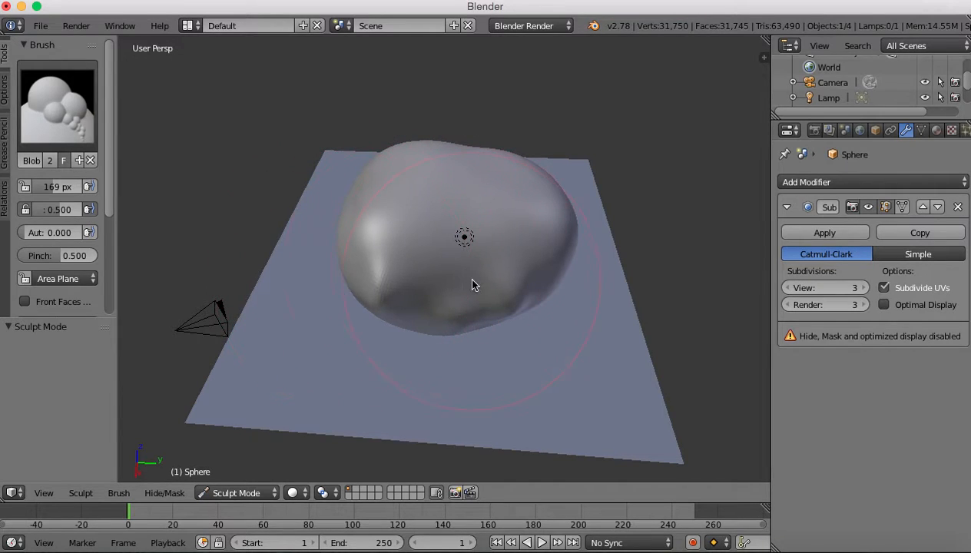
middle_click_drag(422, 281, 365, 289)
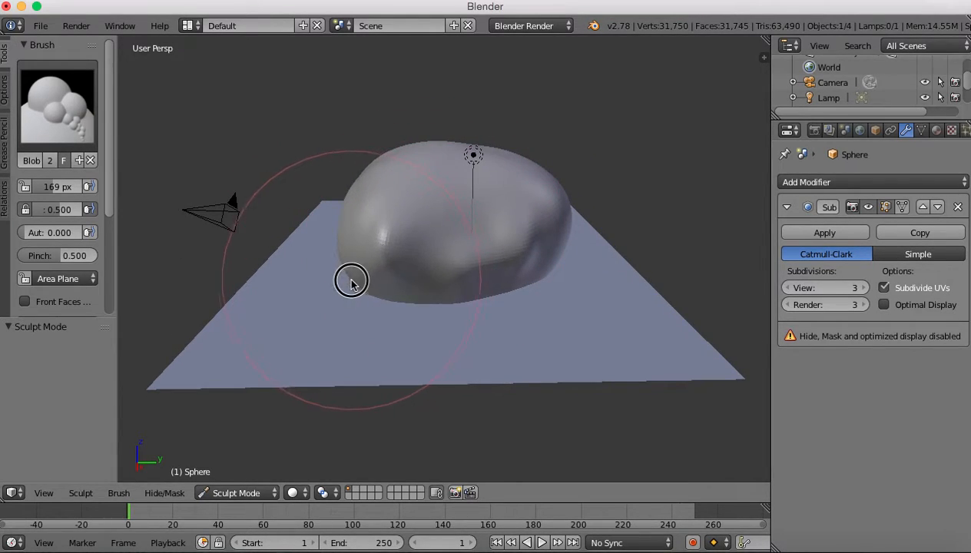
left_click_drag(354, 270, 336, 273)
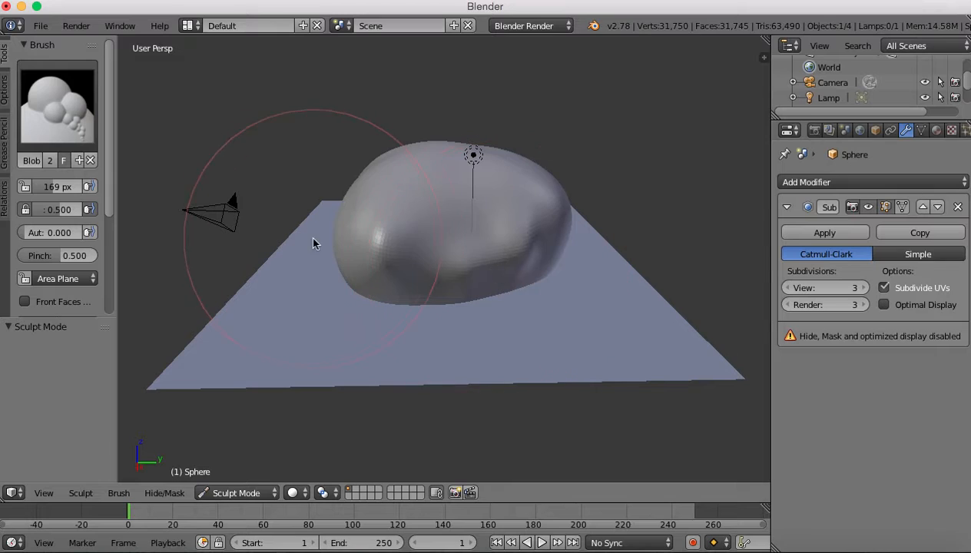
- Sculpt the middle of the front side of the lumpy sphere with the 169 px Blob brush
scroll(113, 206, "down", 5)
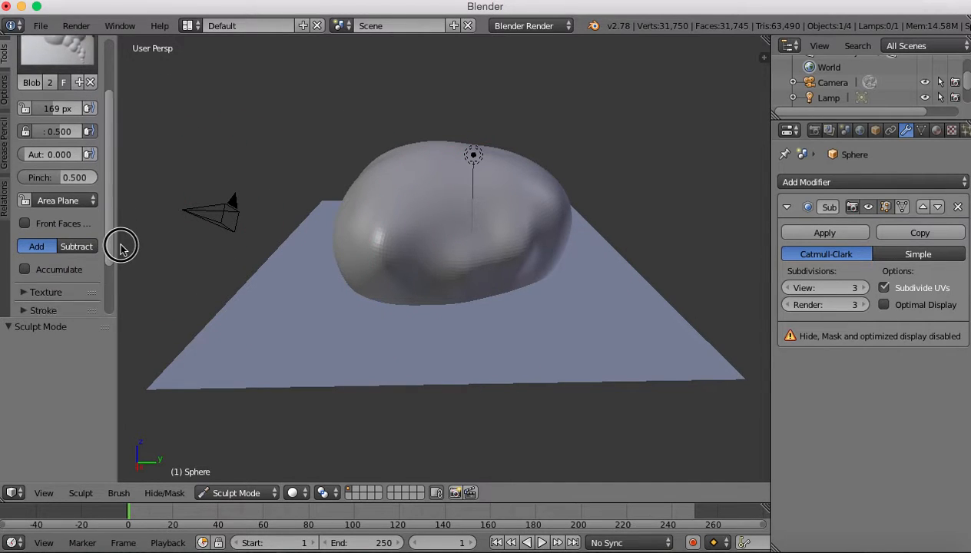
scroll(127, 232, "down", 2)
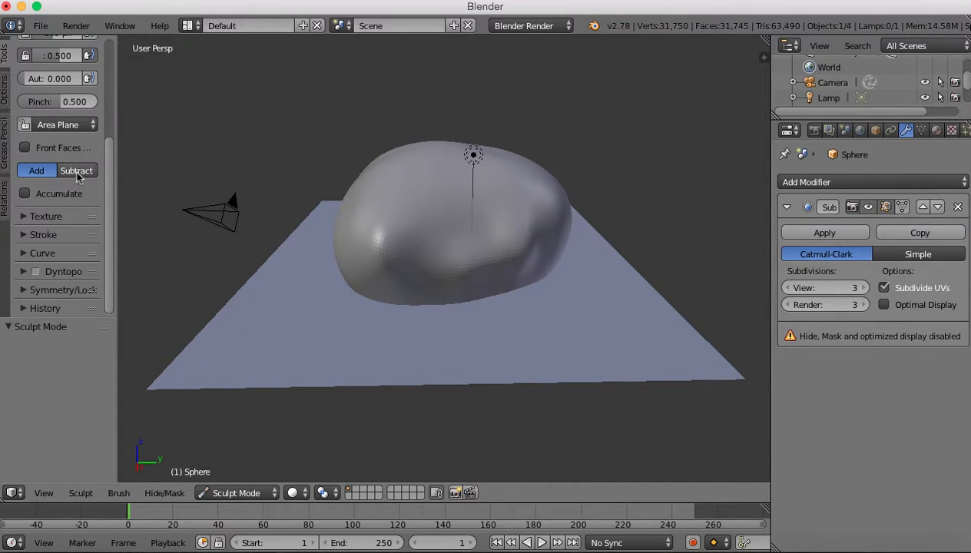
mouse_move(110, 198)
left_mouse_down()
mouse_move(119, 80)
mouse_move(115, 92)
left_mouse_up()
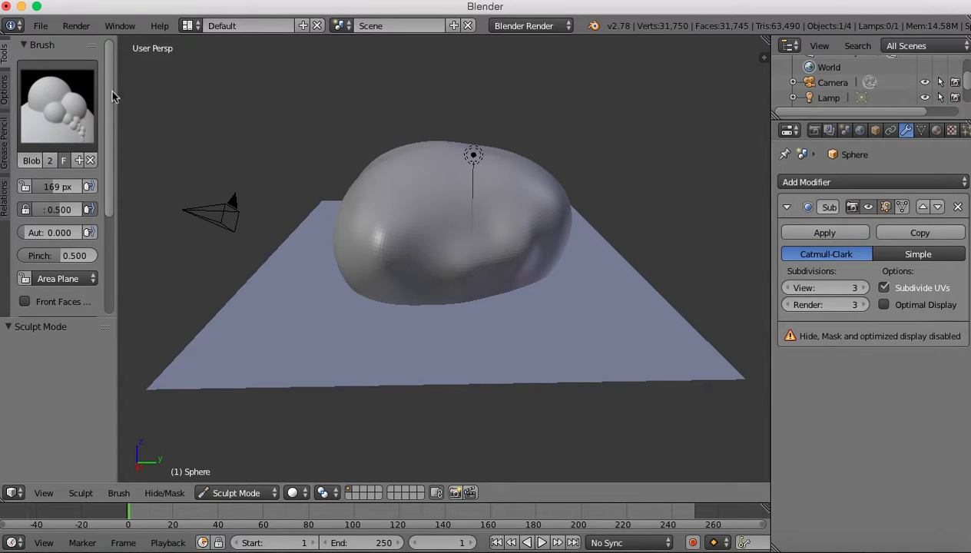
left_click(440, 246)
mouse_move(459, 241)
middle_mouse_down()
mouse_move(402, 282)
mouse_move(409, 275)
middle_mouse_up()
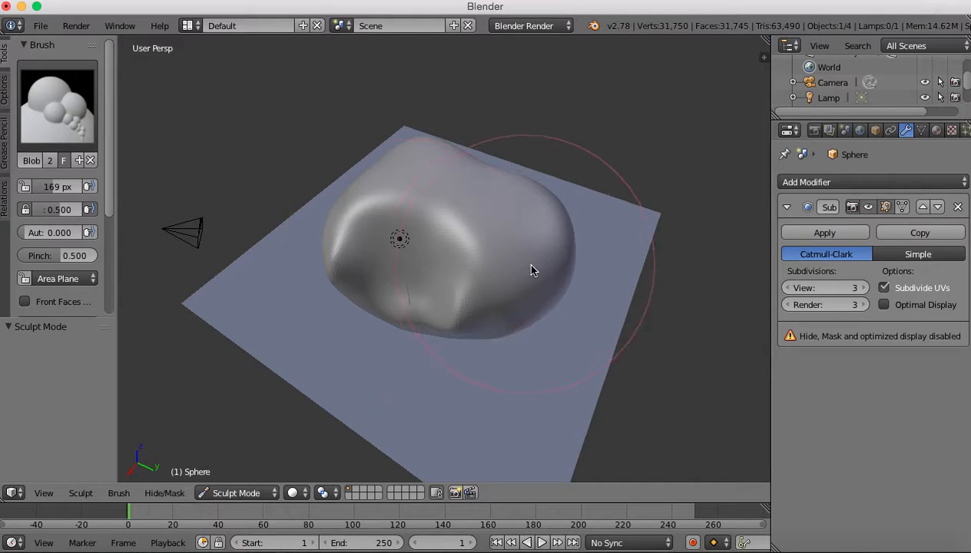
- Sculpt the upper edge and top surface of the rock with the 169 px Blob brush
mouse_move(532, 270)
middle_mouse_down()
mouse_move(299, 271)
mouse_move(479, 201)
middle_mouse_up()
left_click(451, 245)
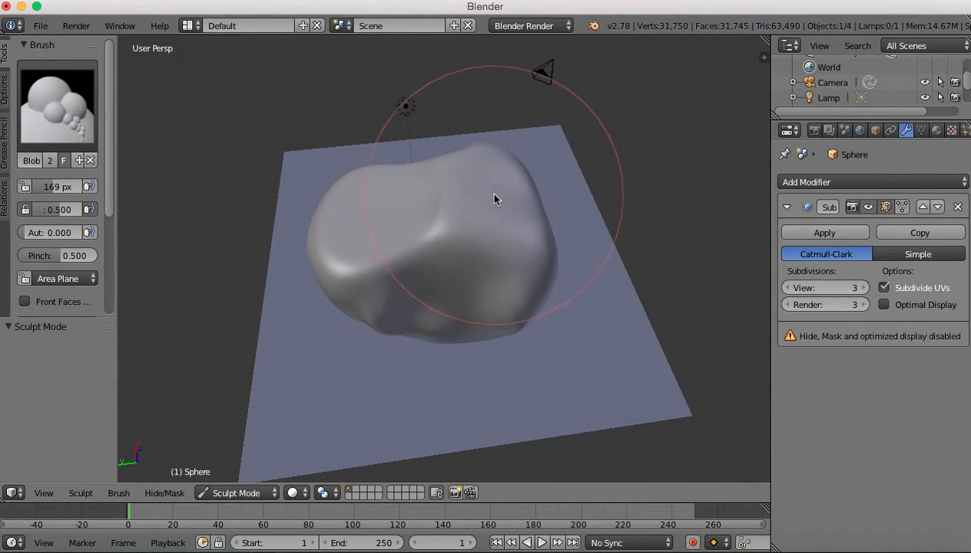
left_click(494, 198)
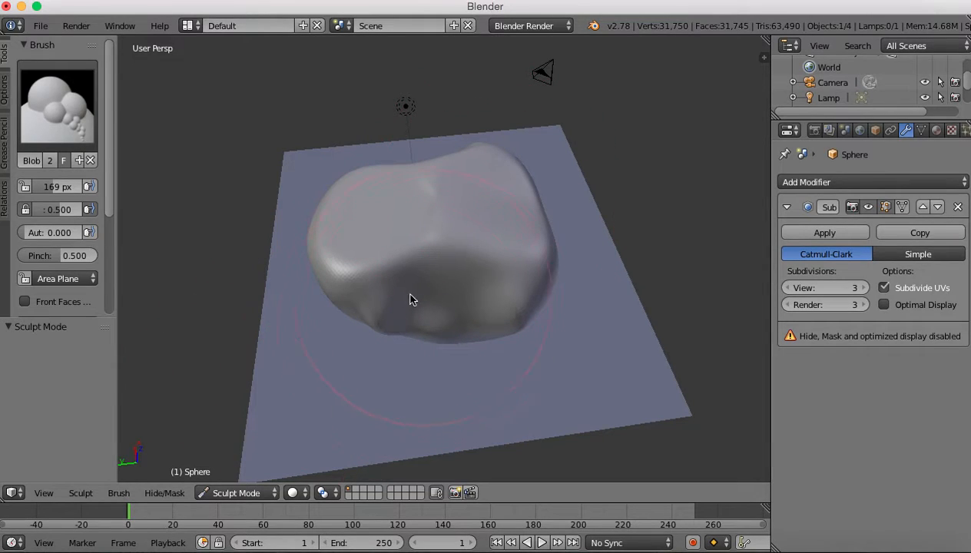
- Set the Blob brush to 80 px with strength 0.964 and sculpt two deep hollows into the top of the rock
left_click_drag(66, 215, 101, 212)
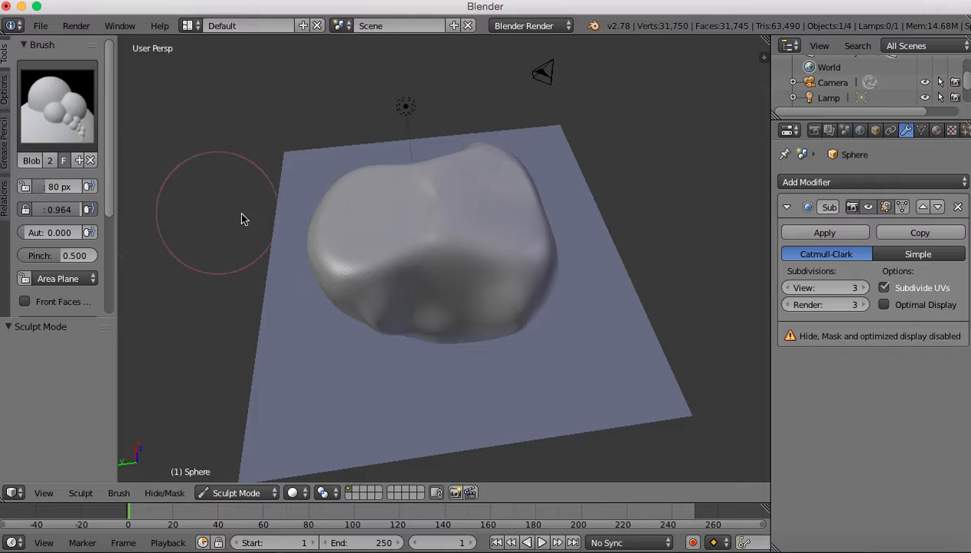
mouse_move(390, 222)
left_mouse_down()
mouse_move(377, 223)
mouse_move(444, 245)
left_mouse_up()
mouse_move(443, 244)
middle_mouse_down()
mouse_move(475, 248)
mouse_move(423, 245)
middle_mouse_up()
left_click_drag(422, 245, 469, 256)
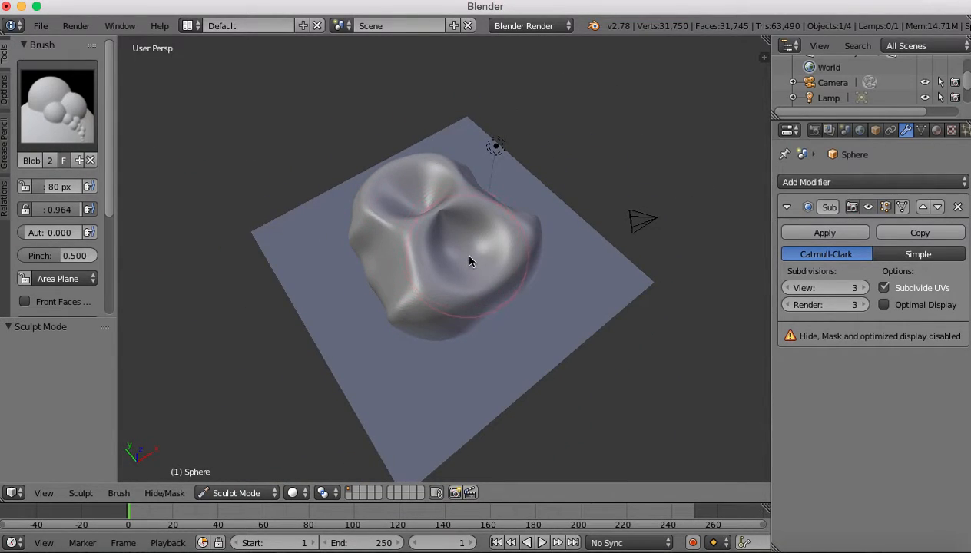
key("ctrl+z")
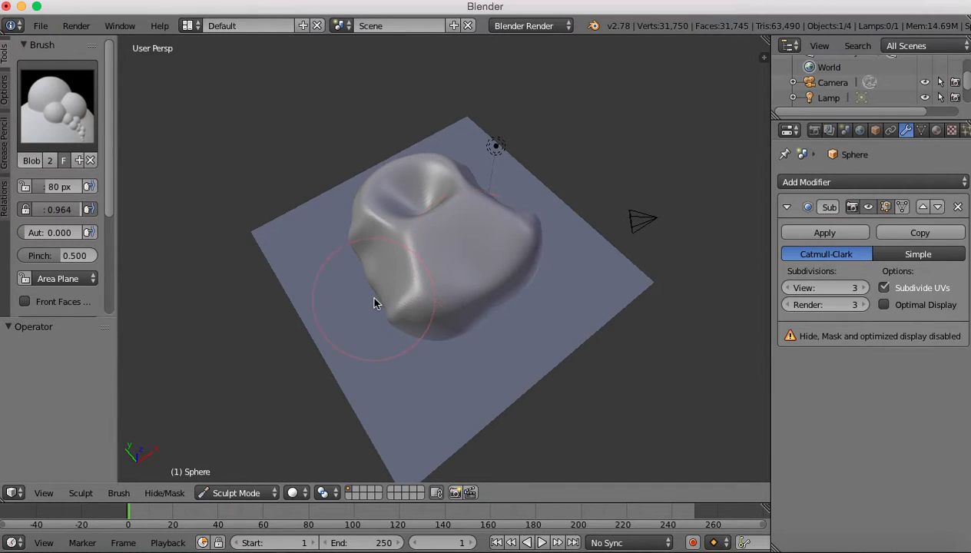
left_click_drag(484, 252, 481, 254)
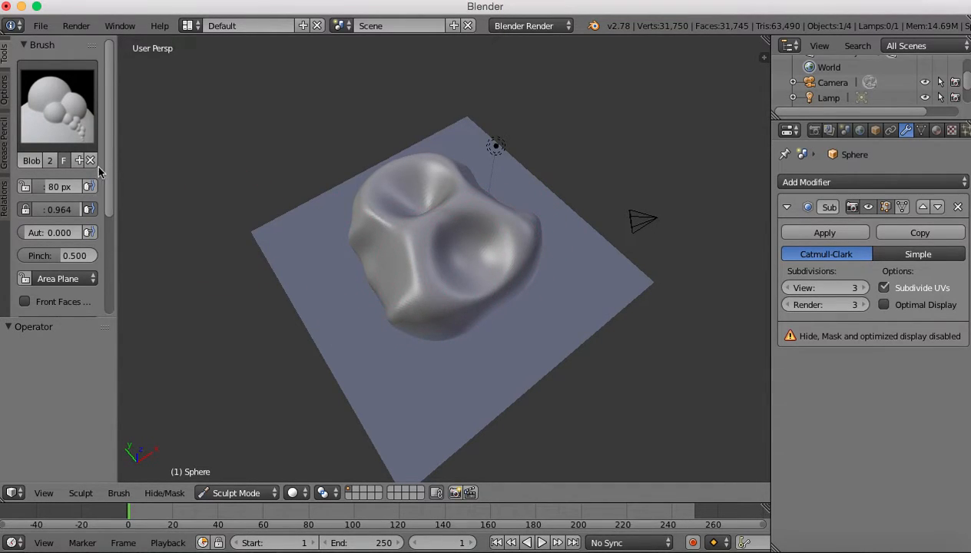
- Choose the SculptDraw brush and sculpt the side of the rock at 80 px with strength 0.500
left_click(58, 106)
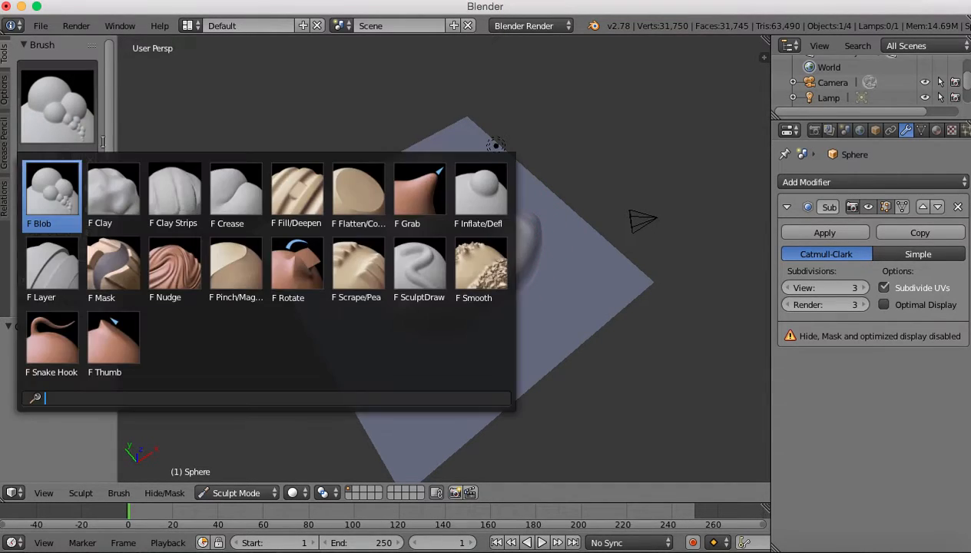
left_click(426, 279)
mouse_move(480, 290)
middle_mouse_down()
mouse_move(345, 274)
mouse_move(464, 280)
mouse_move(387, 284)
mouse_move(429, 287)
mouse_move(293, 277)
mouse_move(412, 267)
middle_mouse_up()
mouse_move(369, 263)
left_mouse_down()
mouse_move(354, 287)
mouse_move(370, 271)
left_mouse_up()
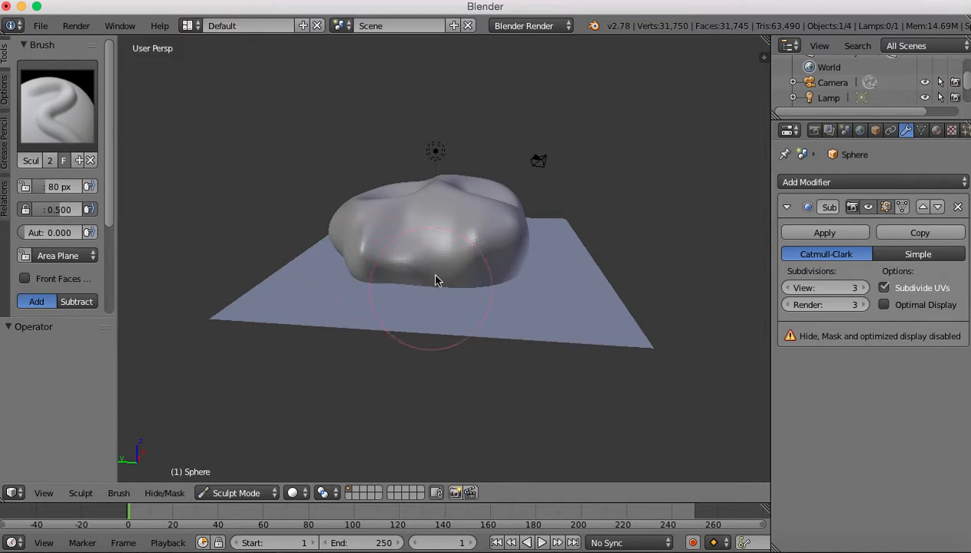
- Set the SculptDraw brush to Subtract and carve a shallow dent into the side of the rock
left_click_drag(110, 129, 121, 233)
left_click(73, 175)
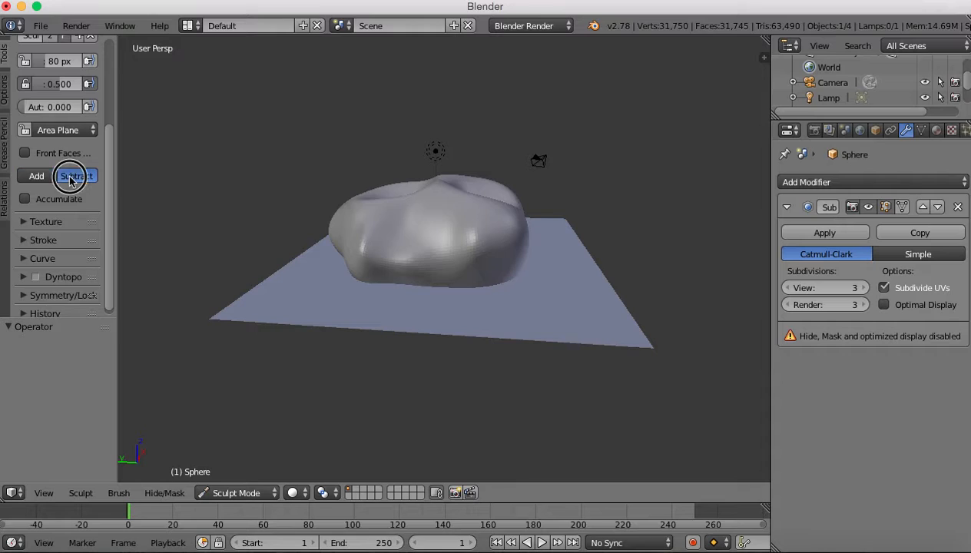
left_click_drag(400, 250, 393, 248)
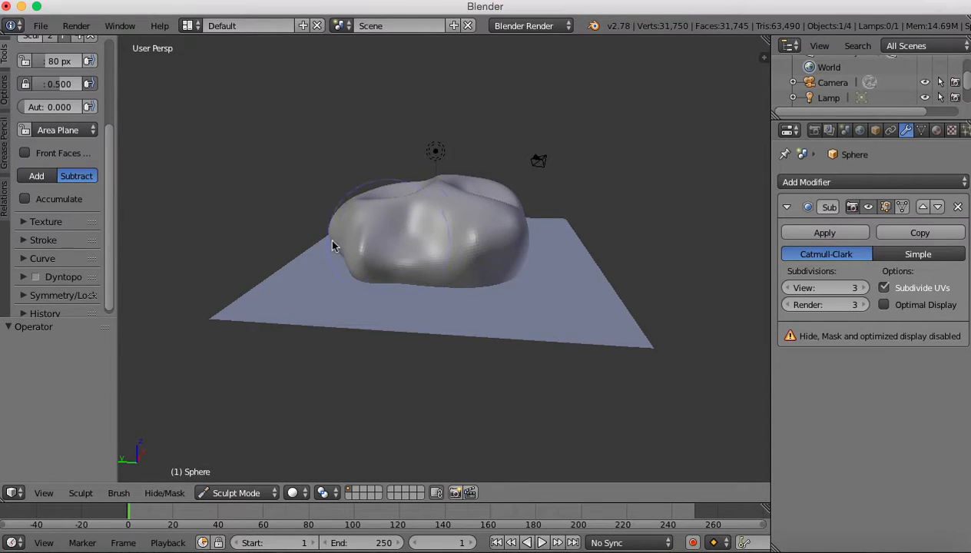
- Set the SculptDraw brush back to Add and build up the lower sides of the rock at 80 px
scroll(110, 201, "up", 1)
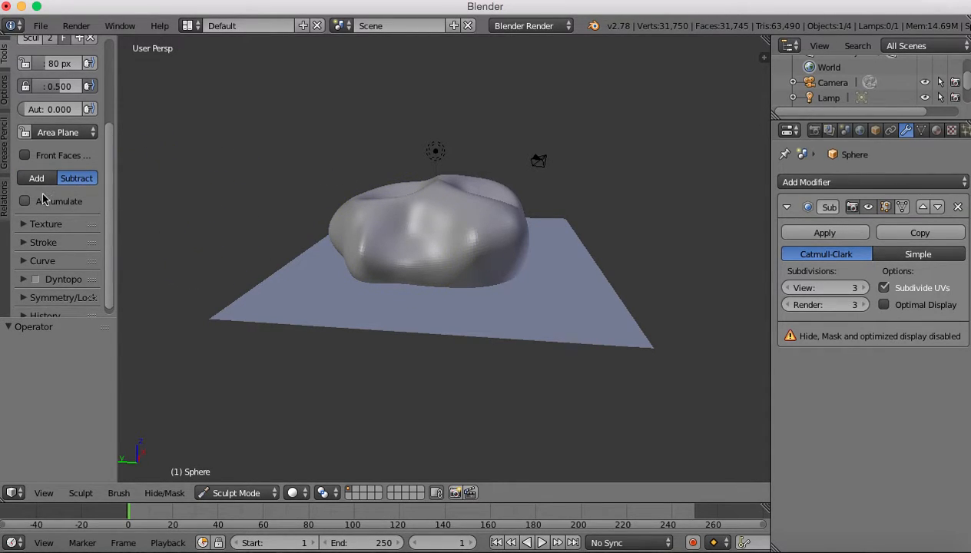
left_click(37, 178)
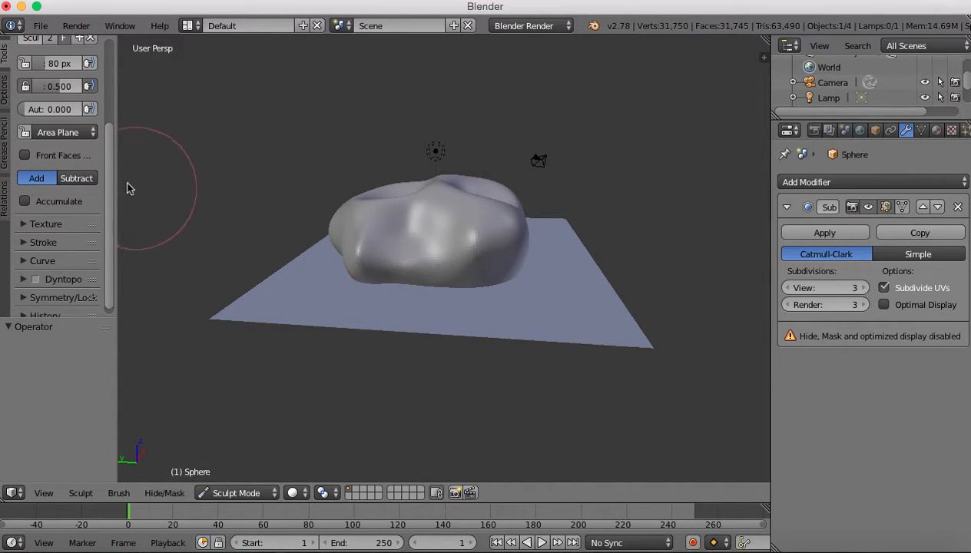
scroll(111, 208, "down", 2)
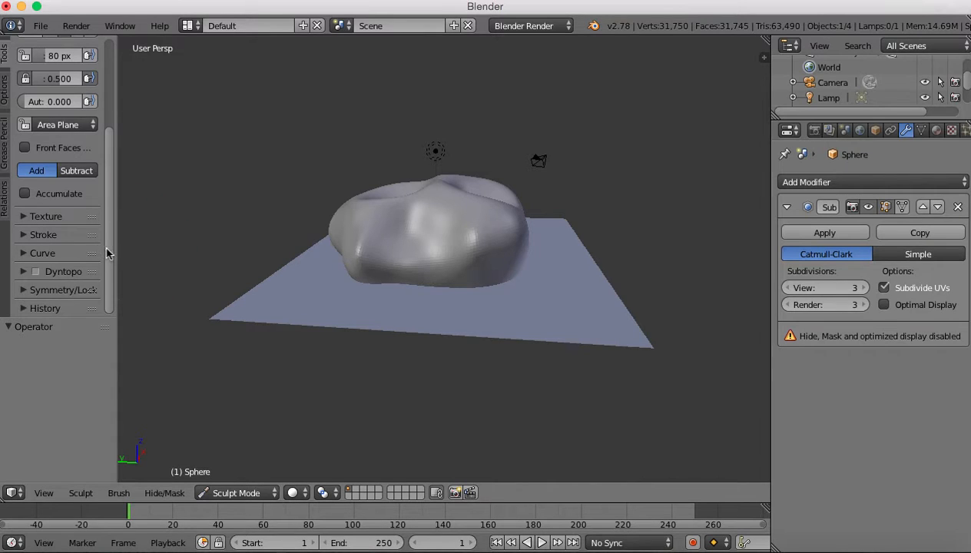
middle_click_drag(546, 232, 431, 288)
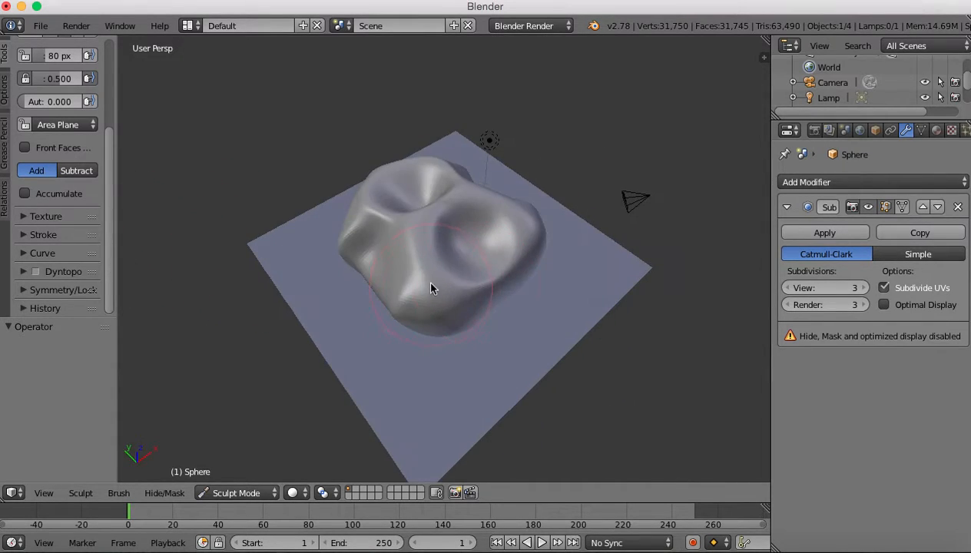
left_click_drag(432, 311, 440, 312)
mouse_move(438, 221)
middle_mouse_down()
mouse_move(458, 269)
mouse_move(452, 236)
middle_mouse_up()
left_click_drag(489, 265, 504, 262)
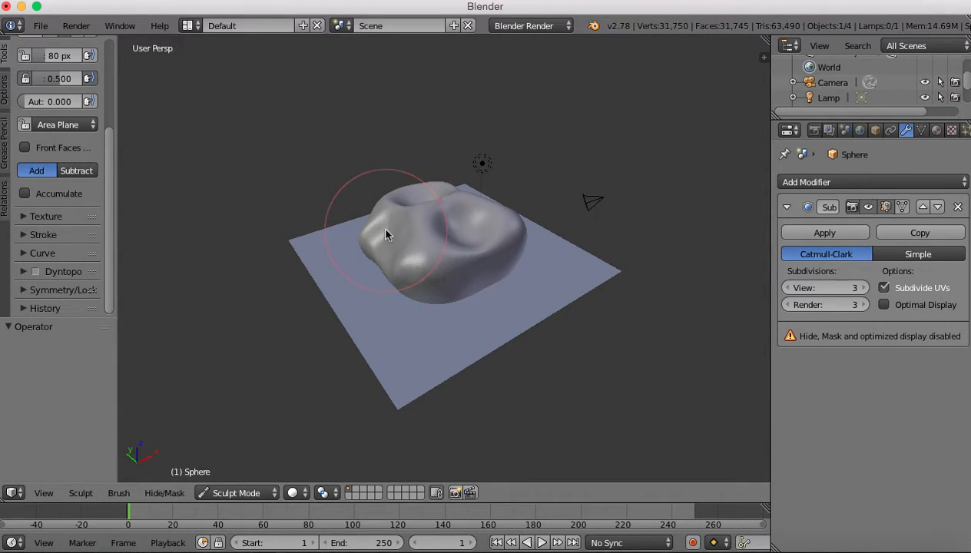
- Examine the rock's shape through the camera view and from around its sides in perspective
key("KP_0")
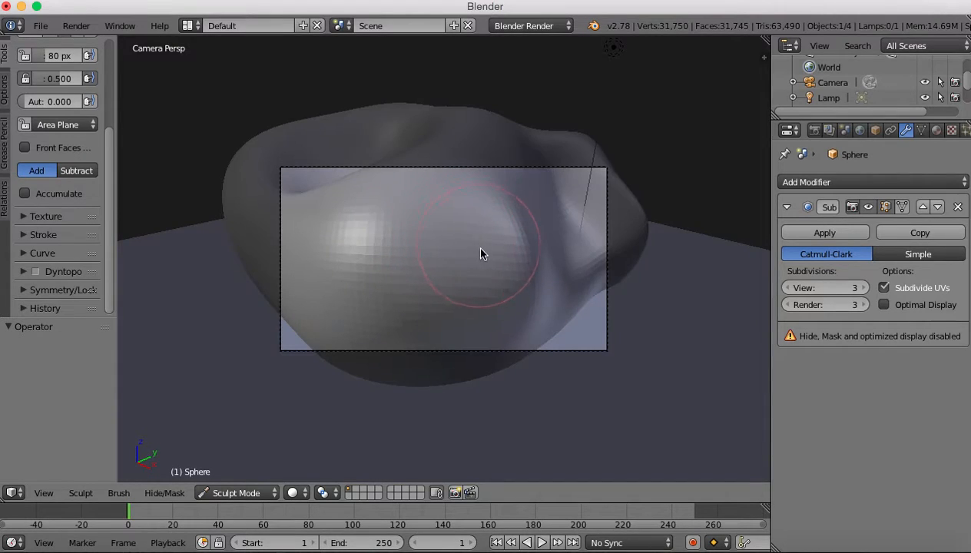
scroll(475, 244, "down", 5)
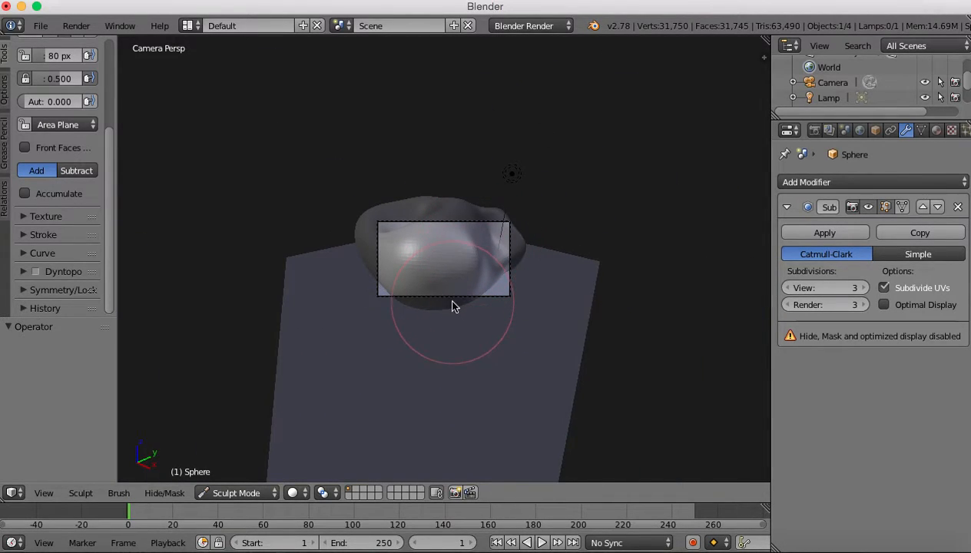
scroll(472, 323, "down", 2)
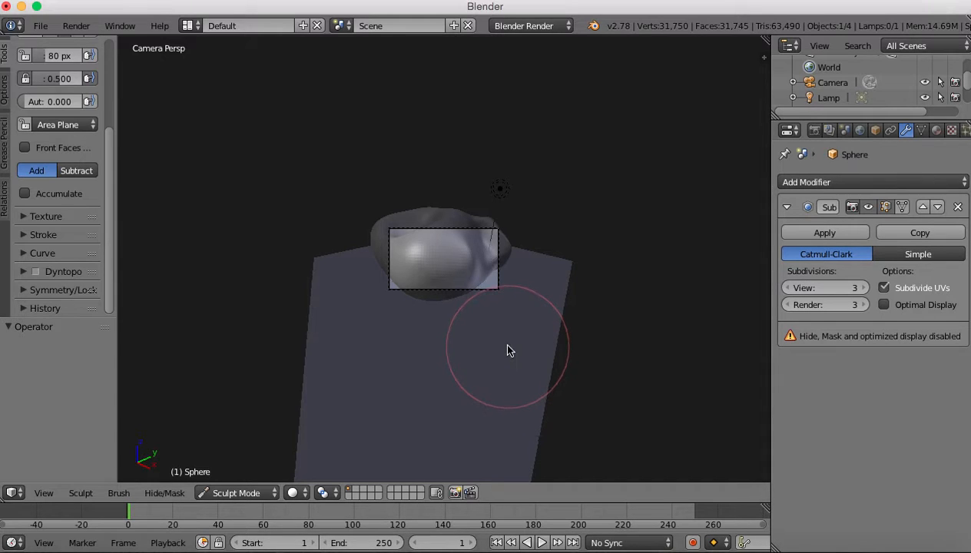
key("KP_1")
middle_click_drag(515, 249, 415, 332)
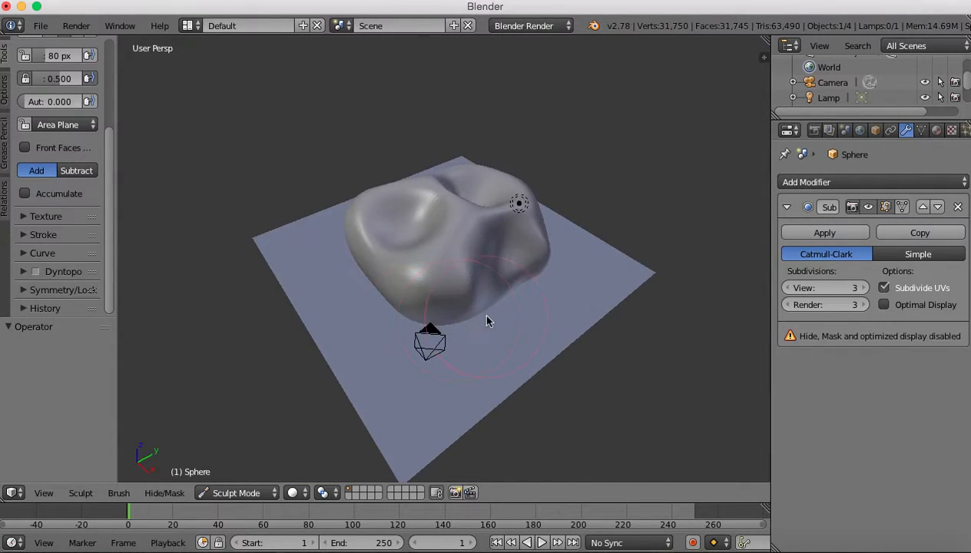
scroll(483, 314, "up", 2)
middle_click_drag(534, 338, 415, 303)
scroll(482, 304, "up", 2)
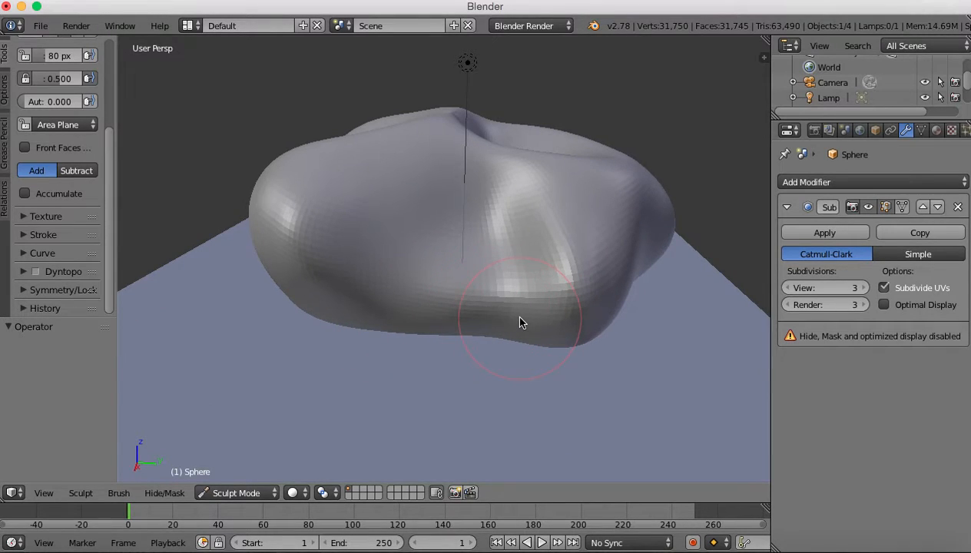
- Switch the rock to Vertex Paint mode and paint it red and magenta with the 80 px brush
left_click(234, 493)
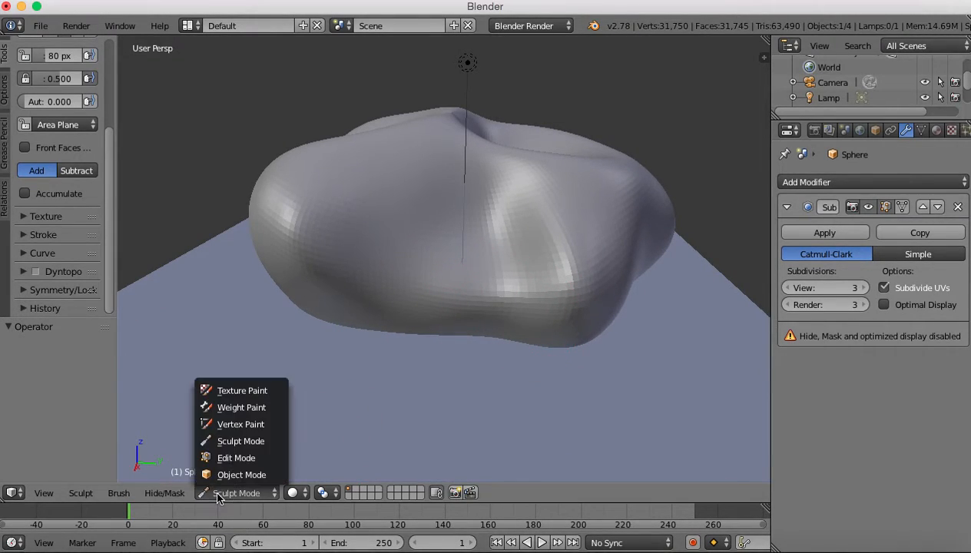
left_click(240, 424)
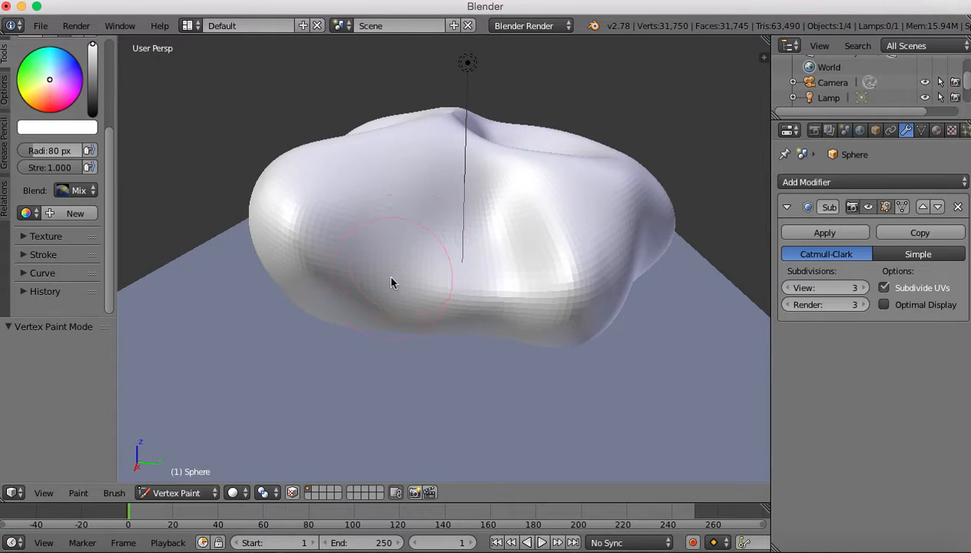
left_click(51, 101)
mouse_move(304, 230)
left_mouse_down()
mouse_move(314, 246)
mouse_move(539, 319)
mouse_move(351, 197)
mouse_move(230, 215)
left_mouse_up()
left_click(69, 87)
mouse_move(439, 170)
left_mouse_down()
mouse_move(633, 232)
mouse_move(561, 164)
mouse_move(393, 124)
mouse_move(478, 193)
mouse_move(643, 197)
mouse_move(536, 146)
mouse_move(425, 116)
mouse_move(602, 217)
mouse_move(616, 255)
mouse_move(325, 311)
mouse_move(594, 353)
mouse_move(607, 323)
left_mouse_up()
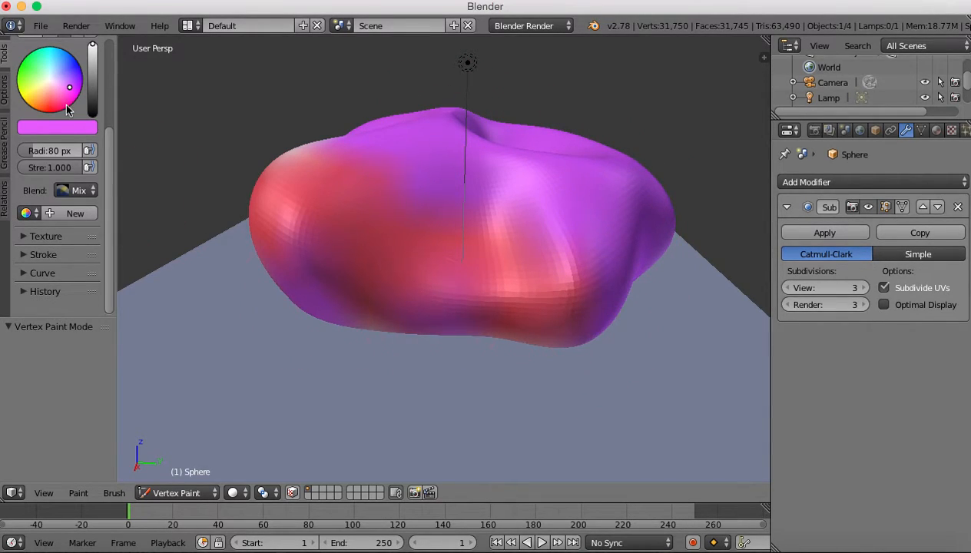
- Paint the top of the rock yellow and its middle front orange with the 80 px vertex brush
left_click(26, 102)
mouse_move(536, 201)
left_mouse_down()
mouse_move(661, 217)
mouse_move(458, 136)
mouse_move(362, 138)
left_mouse_up()
mouse_move(542, 180)
left_mouse_down()
mouse_move(514, 167)
mouse_move(538, 200)
mouse_move(486, 219)
mouse_move(462, 195)
mouse_move(395, 268)
mouse_move(451, 317)
left_mouse_up()
left_click(37, 110)
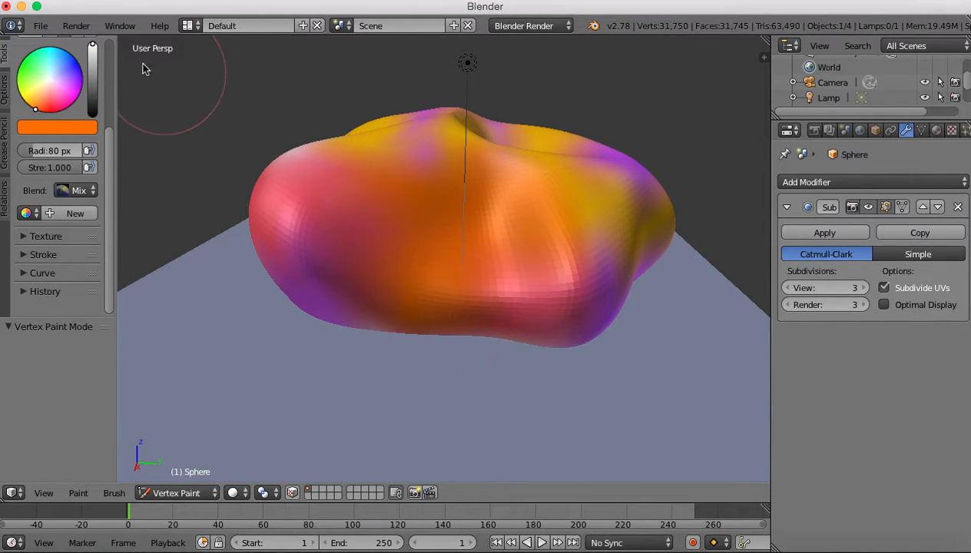
- Darken the orange paint colour to brown and paint patches along the rock's lower and outer edges
left_click_drag(93, 46, 92, 81)
left_click_drag(423, 269, 322, 303)
mouse_move(602, 314)
left_mouse_down()
mouse_move(618, 264)
mouse_move(626, 167)
mouse_move(657, 195)
left_mouse_up()
left_click_drag(307, 158, 293, 152)
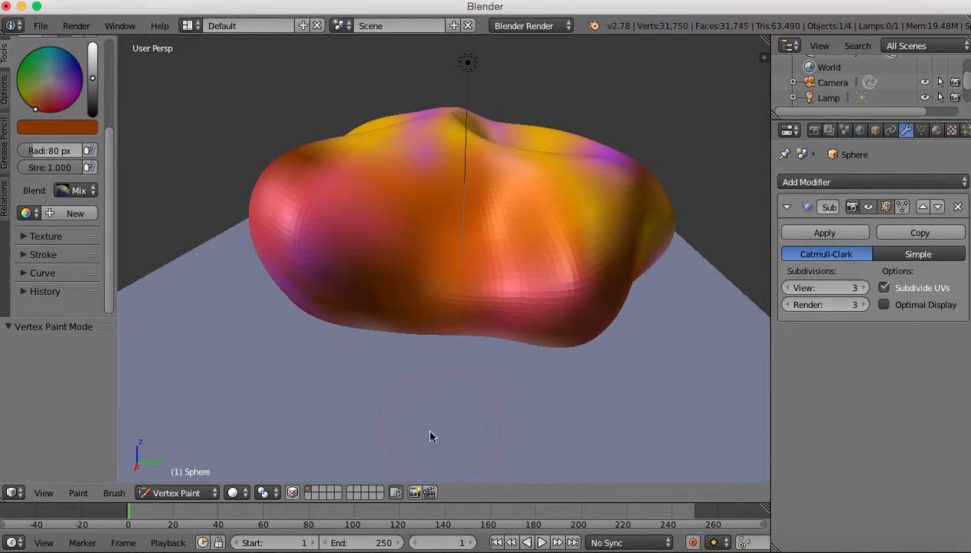
- Return the rock to Object Mode and inspect it close up with Rendered viewport shading
left_click(201, 495)
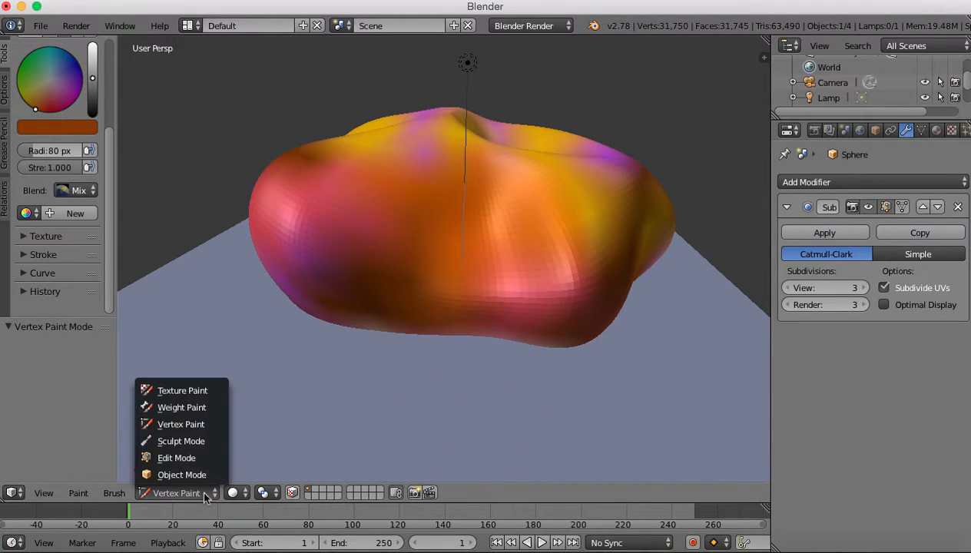
left_click(184, 476)
left_click(279, 494)
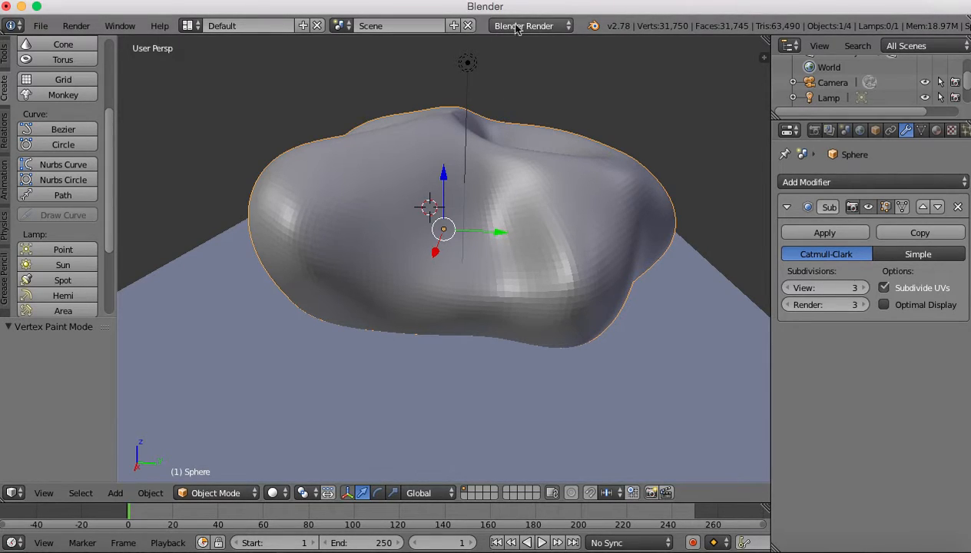
left_click(274, 493)
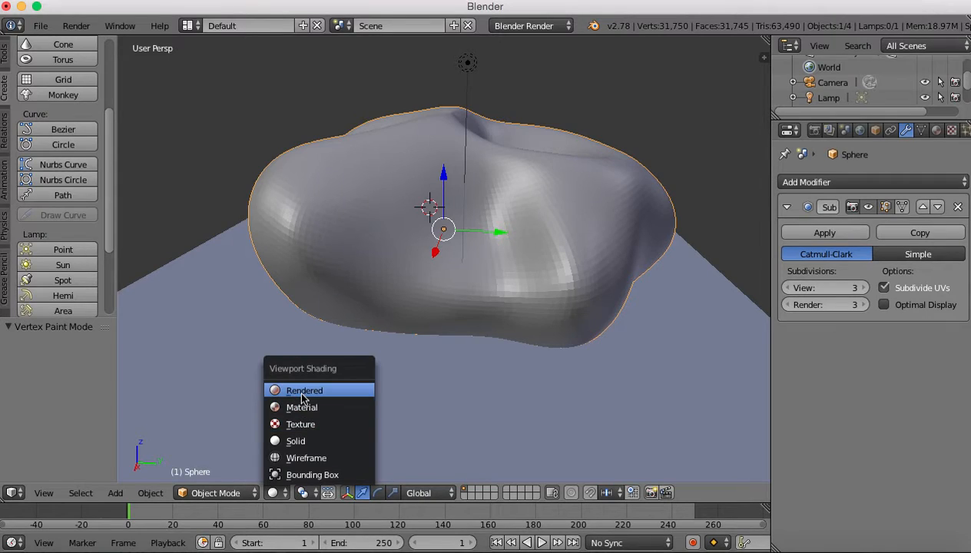
left_click(302, 393)
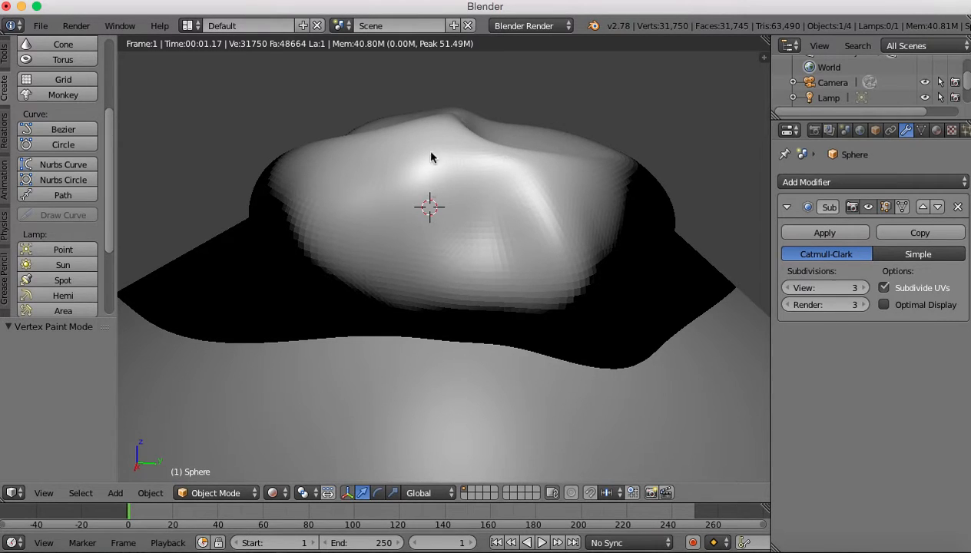
scroll(432, 248, "down", 5)
scroll(432, 247, "up", 3)
scroll(433, 253, "up", 3)
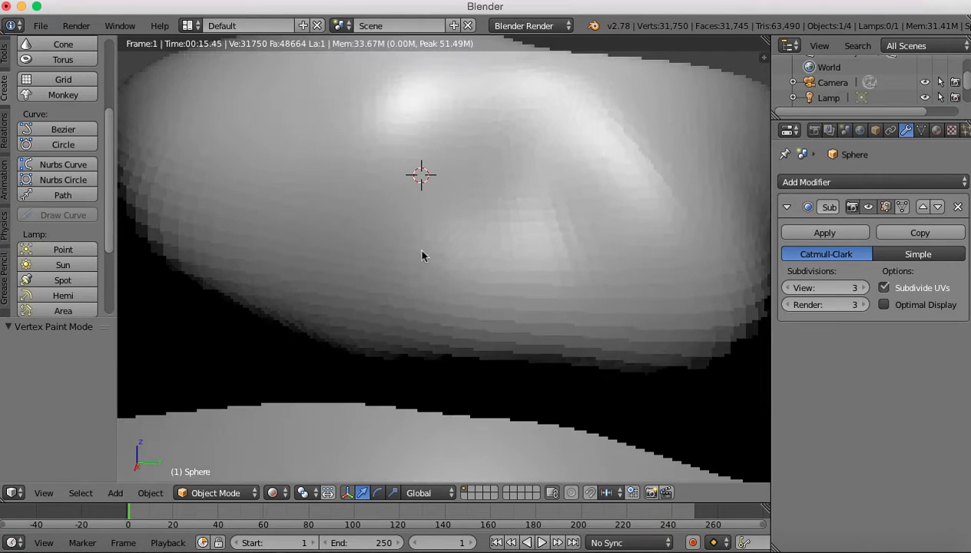
scroll(272, 271, "down", 3)
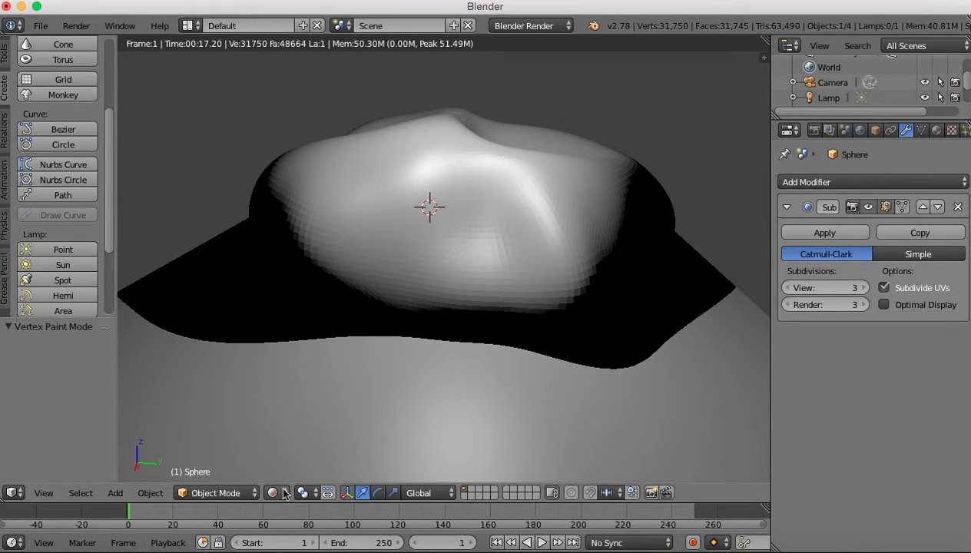
- Keep the rock in Object Mode and set the viewport shading back to Solid
left_click(217, 492)
left_click(215, 475)
left_click(273, 492)
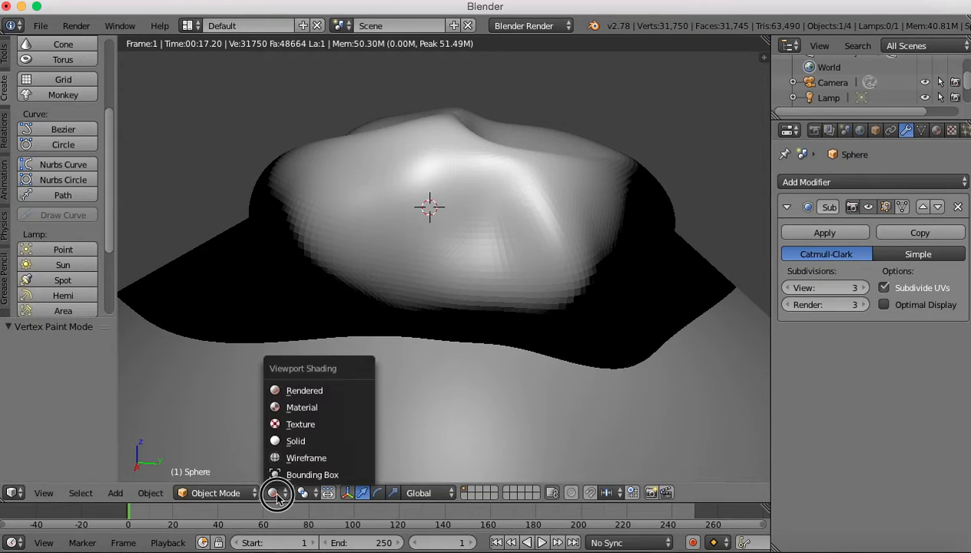
left_click(298, 448)
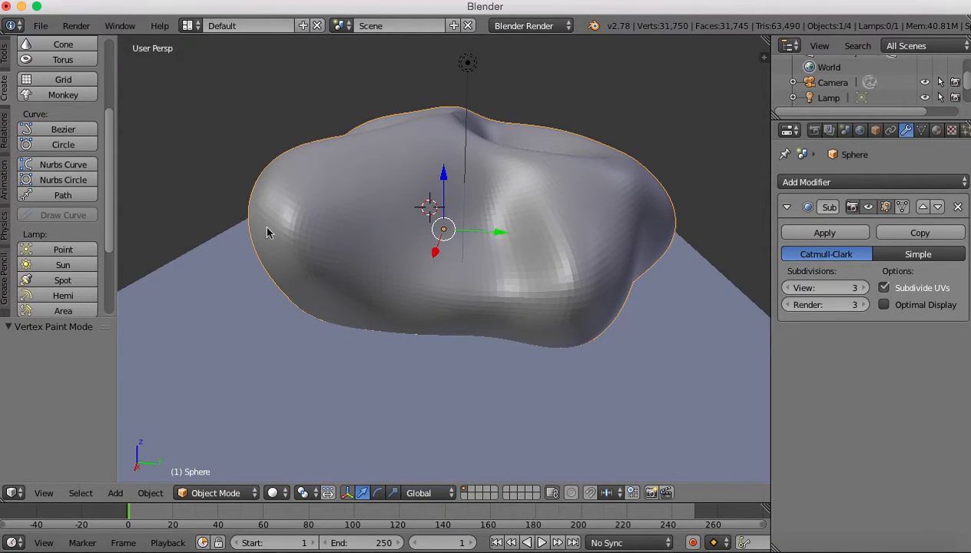
scroll(432, 266, "down", 2)
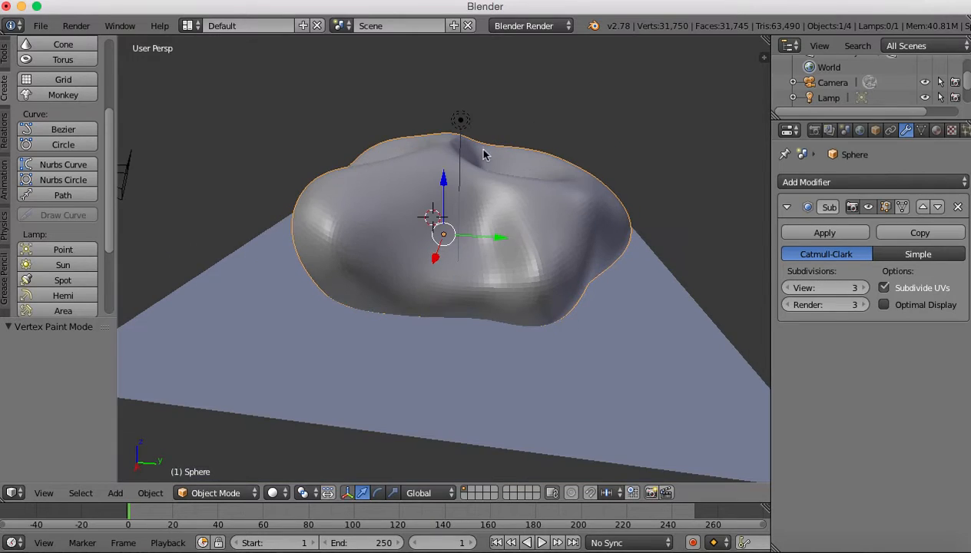
scroll(375, 321, "up", 1)
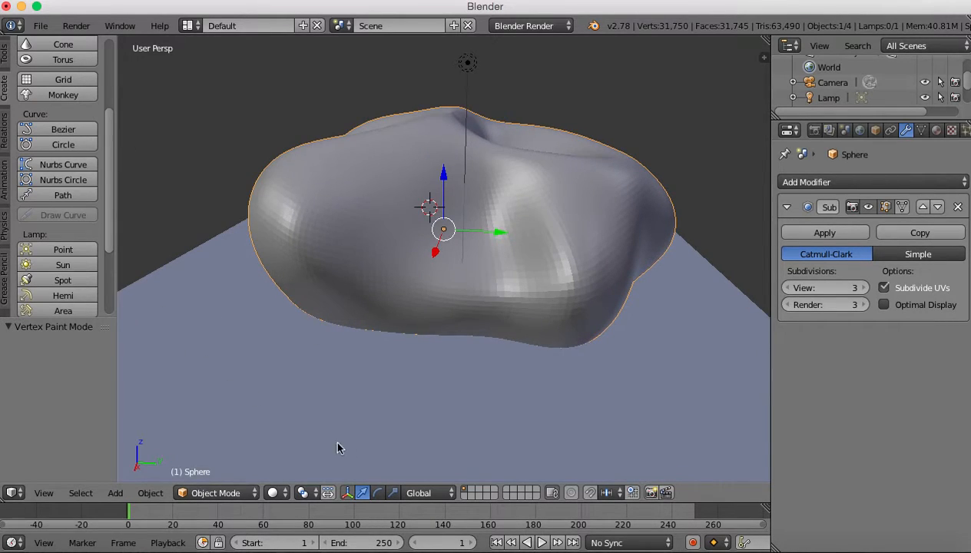
- Switch the render engine to Cycles Render and preview the rock with Rendered viewport shading
left_click(551, 27)
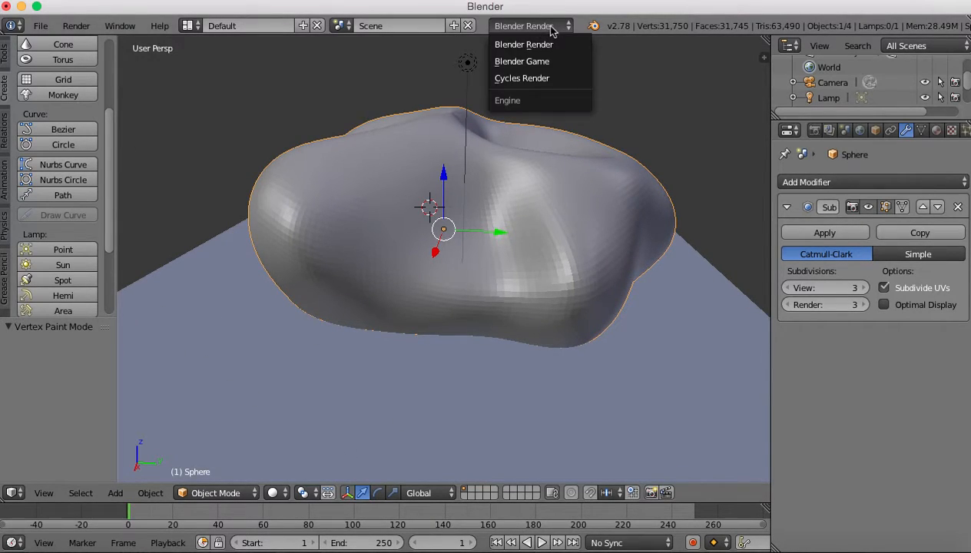
left_click(532, 80)
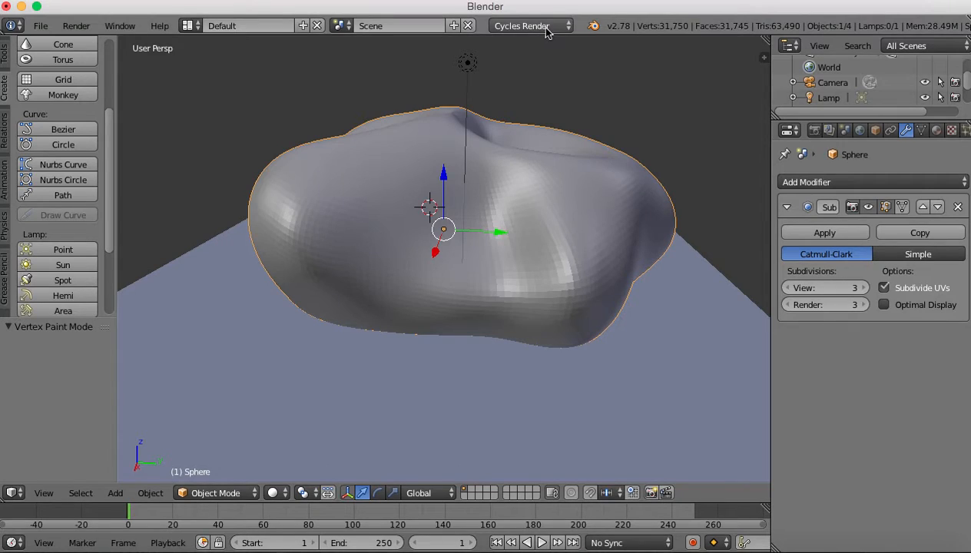
left_click(230, 492)
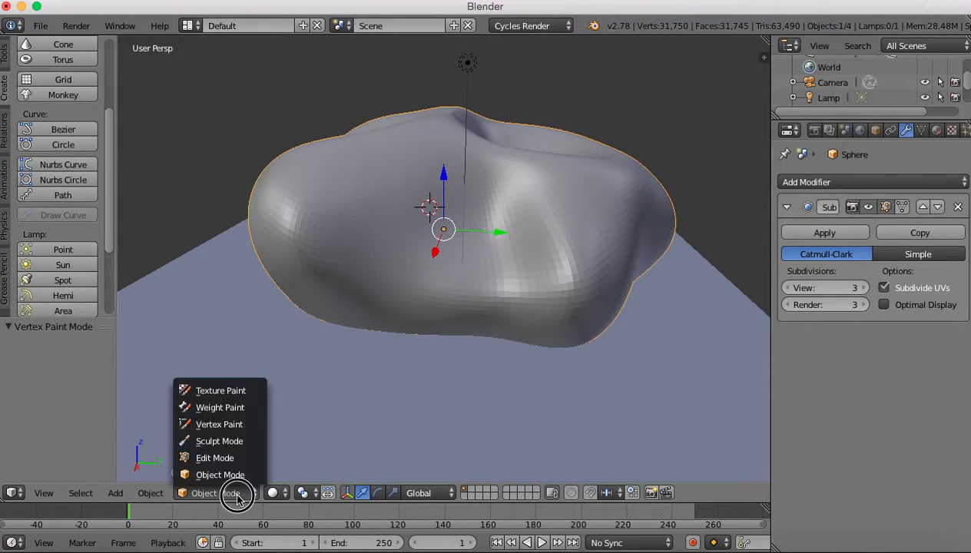
left_click(276, 492)
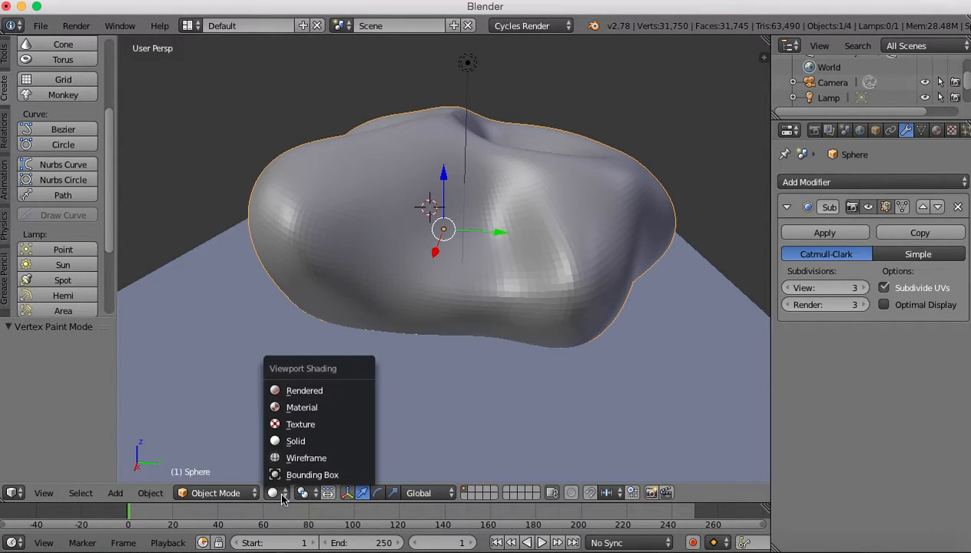
left_click(292, 390)
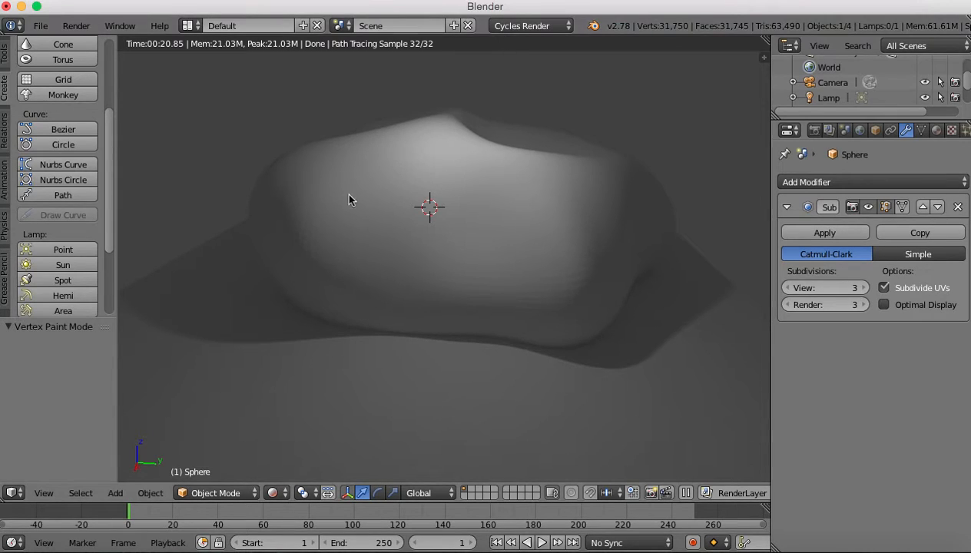
- Compare the rock's rendered preview in Blender Render and Cycles Render, ending with Cycles Render as the engine
left_click(554, 27)
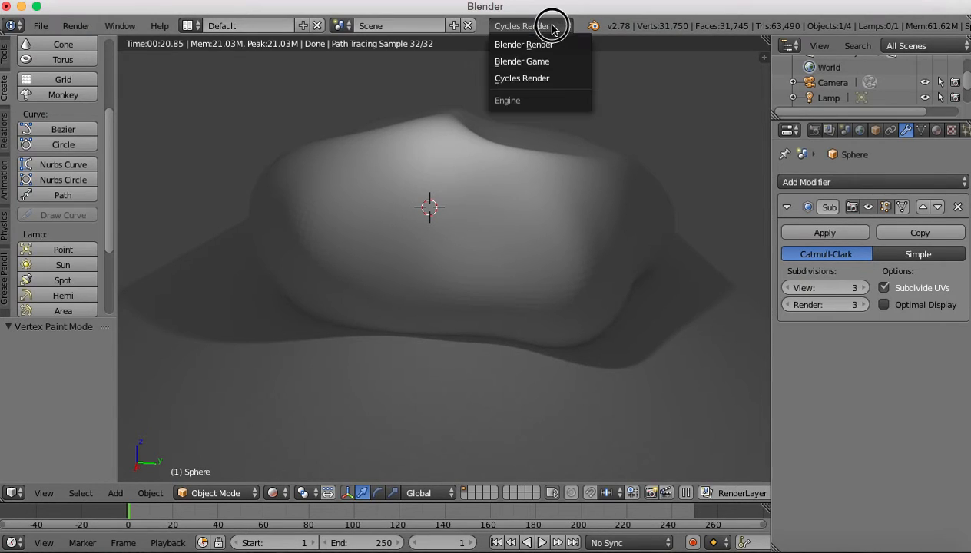
left_click(515, 47)
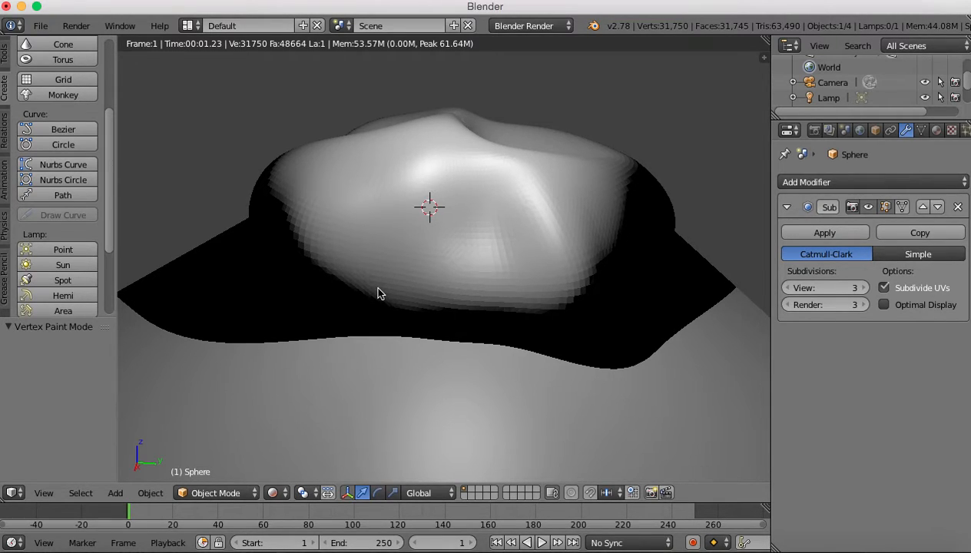
left_click(531, 29)
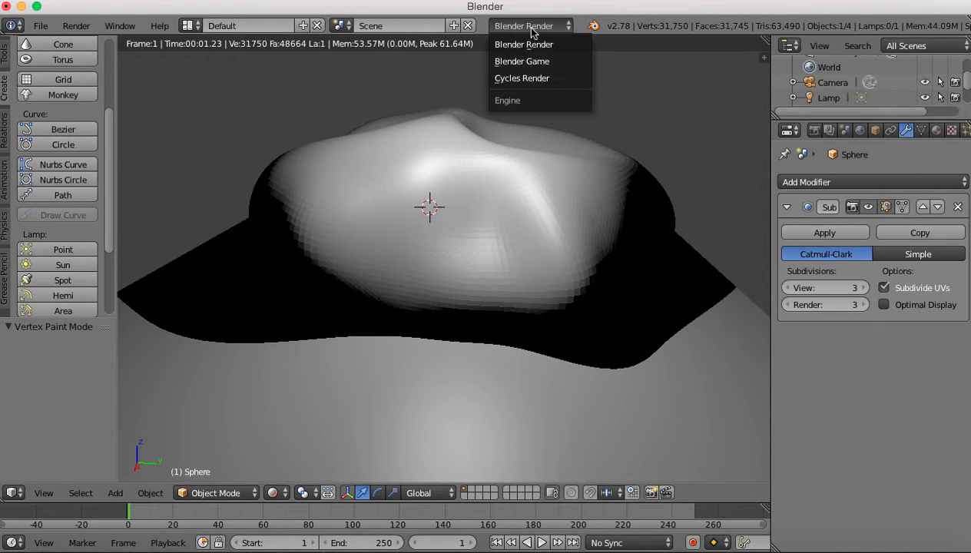
left_click(522, 79)
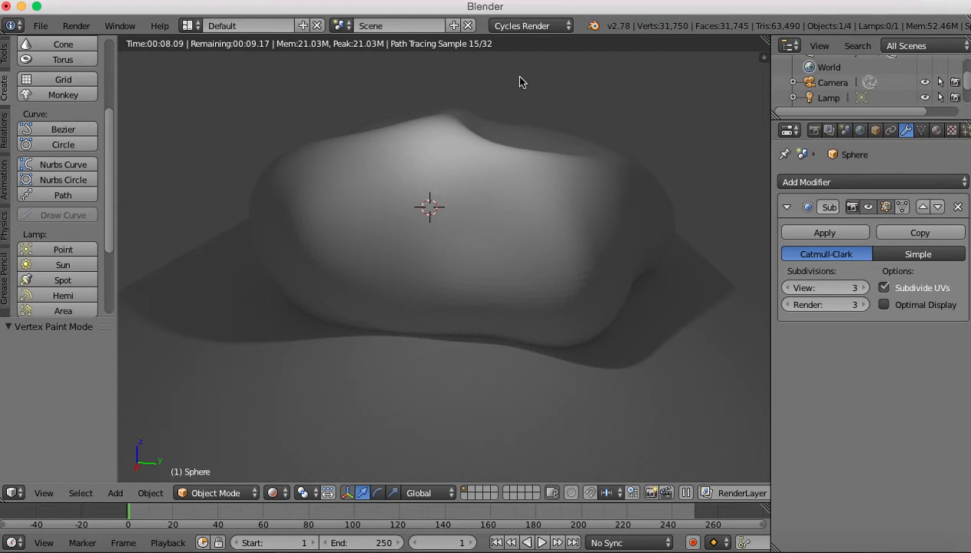
left_click(517, 28)
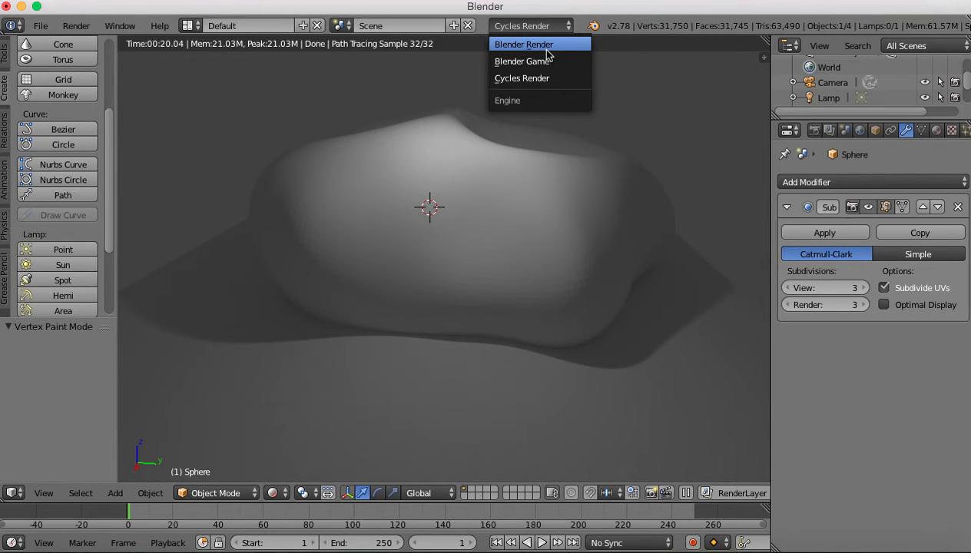
left_click(516, 80)
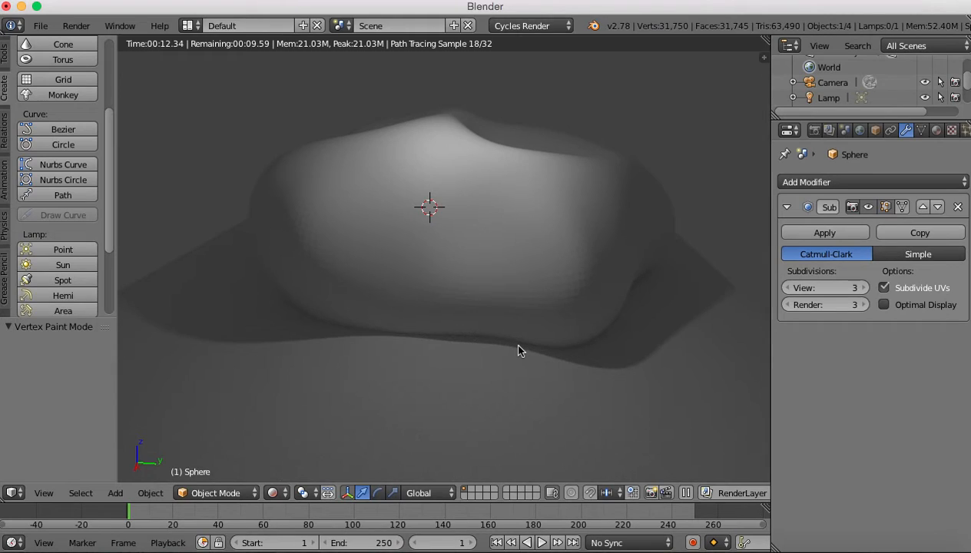
left_click(230, 491)
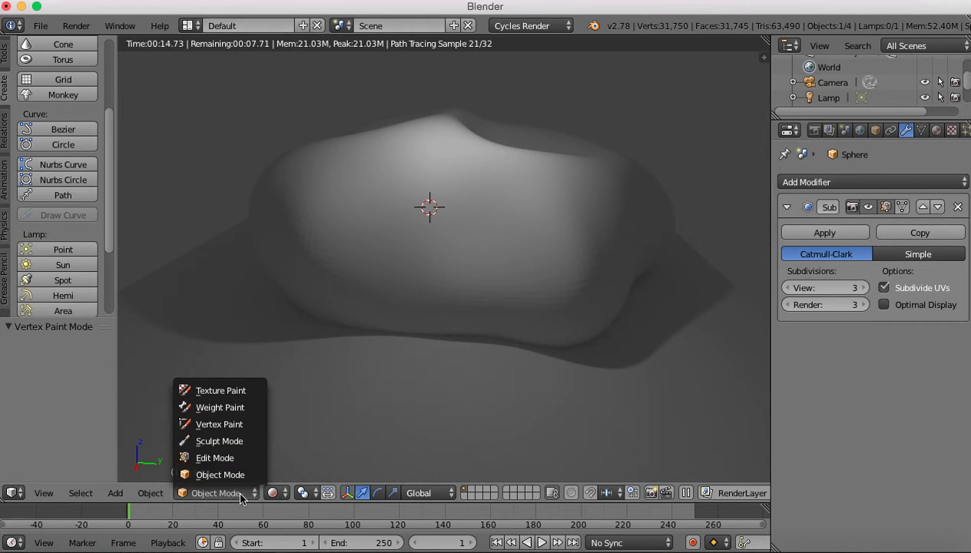
left_click(230, 476)
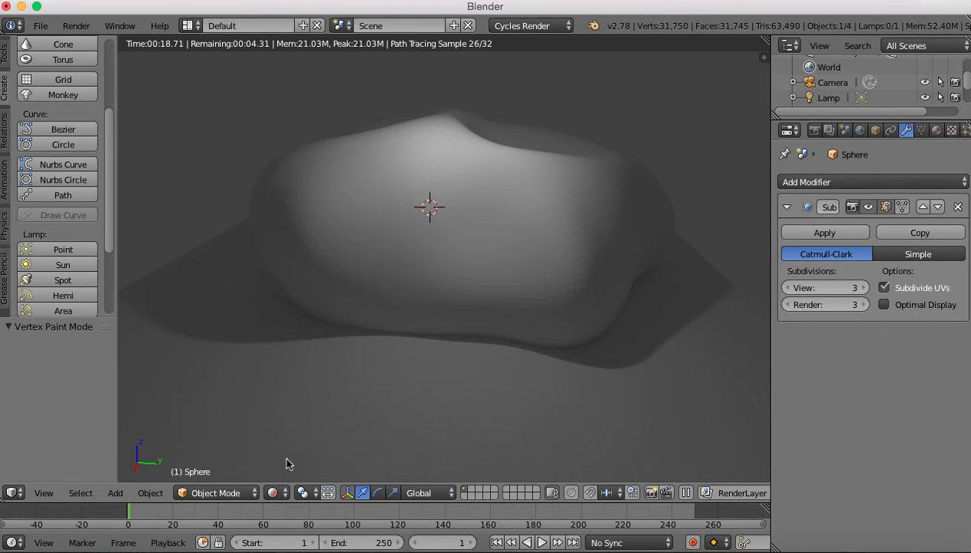
scroll(494, 361, "down", 2)
scroll(493, 361, "down", 1)
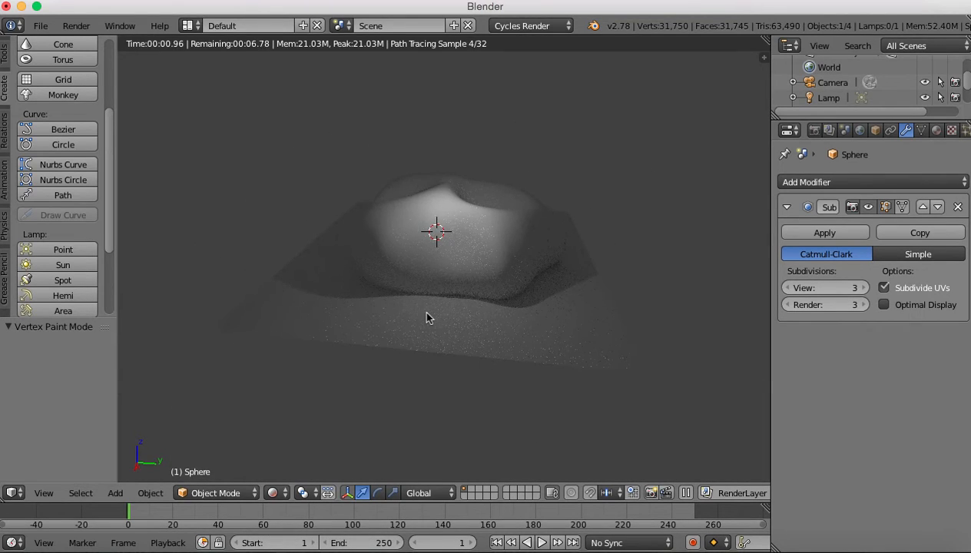
scroll(428, 317, "up", 2)
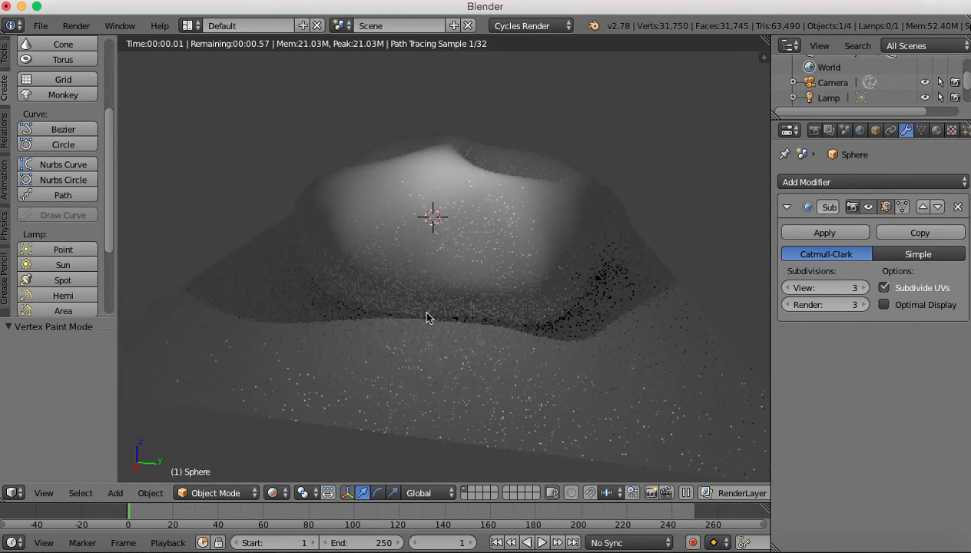
- Open the file format choices in the scene's render output settings
left_click(814, 130)
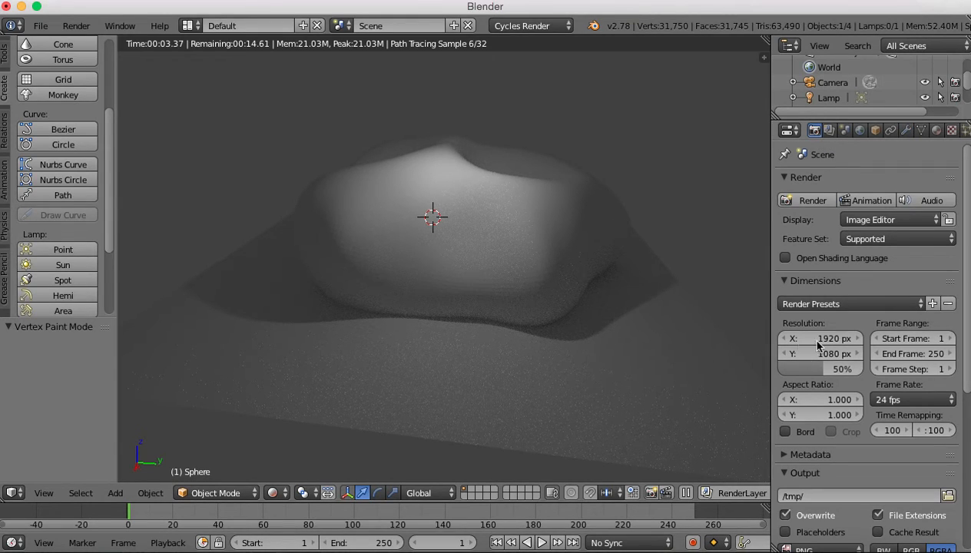
left_click_drag(962, 283, 963, 368)
left_click(841, 387)
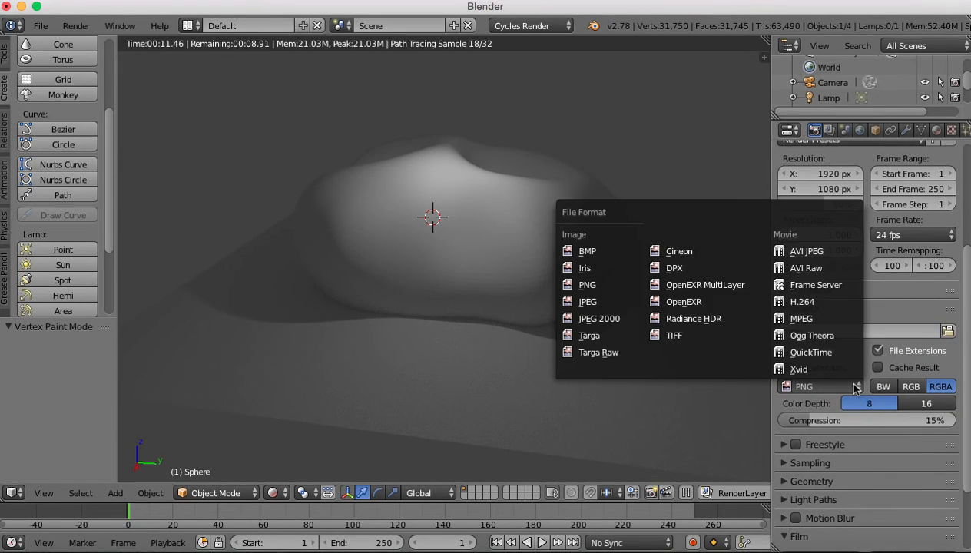